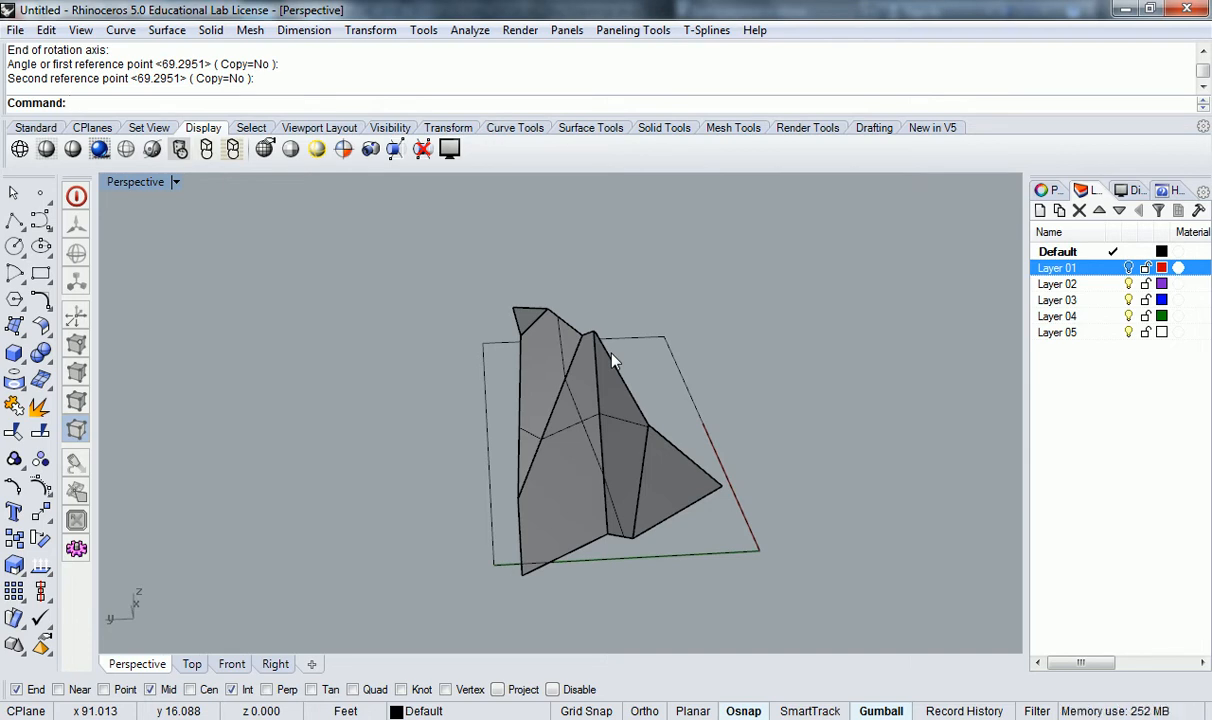
Step: Move the five folded surfaces together away from the base rectangle so the rectangle is left empty
shift+right_drag(722, 365, 555, 357)
scroll(630, 319, down, 2)
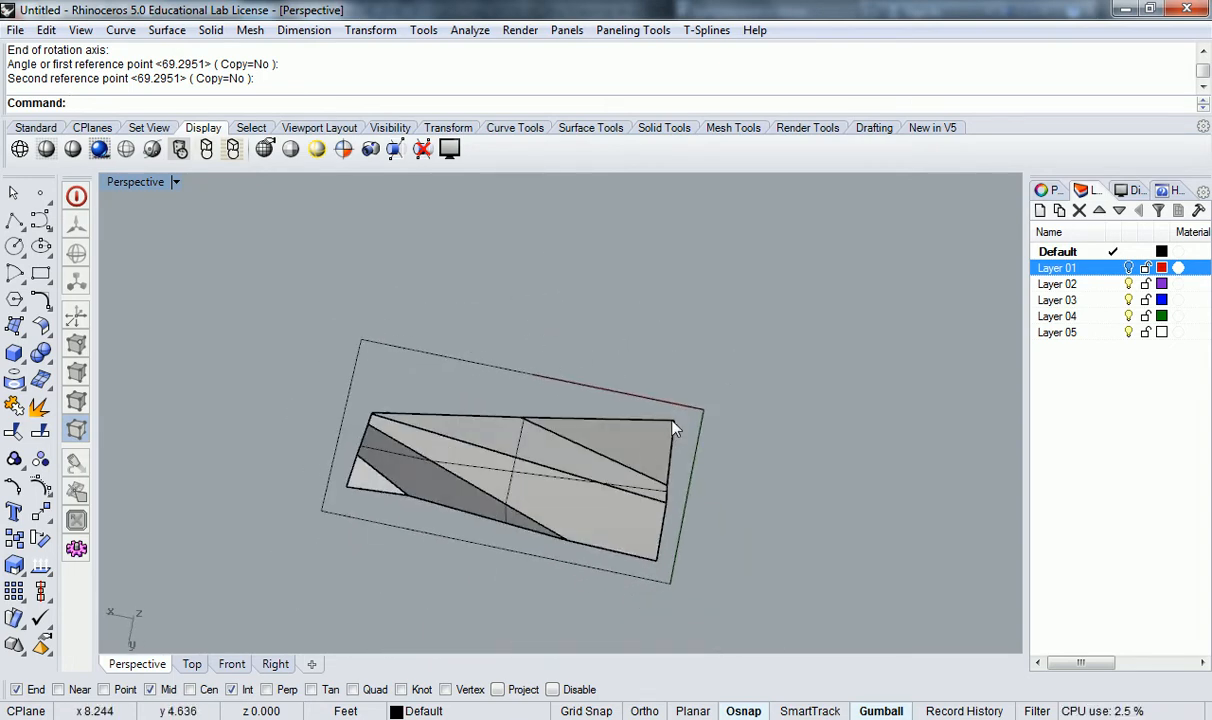
drag(577, 451, 382, 485)
shift+right_drag(569, 428, 465, 421)
drag(400, 518, 488, 280)
click(465, 338)
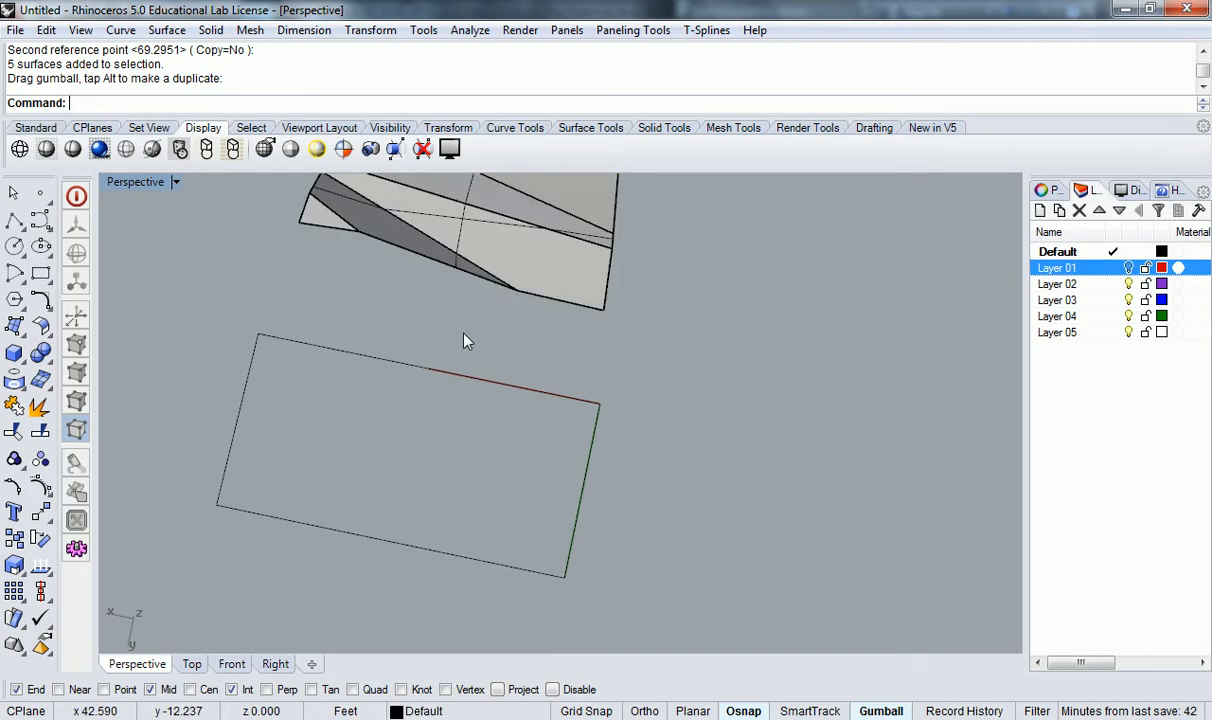
Step: Switch to the four-viewport layout and create a tapered surface from four corner points inside the rectangle in the Top view
scroll(457, 420, down, 3)
double_click(150, 184)
scroll(265, 290, up, 4)
right_drag(318, 340, 307, 262)
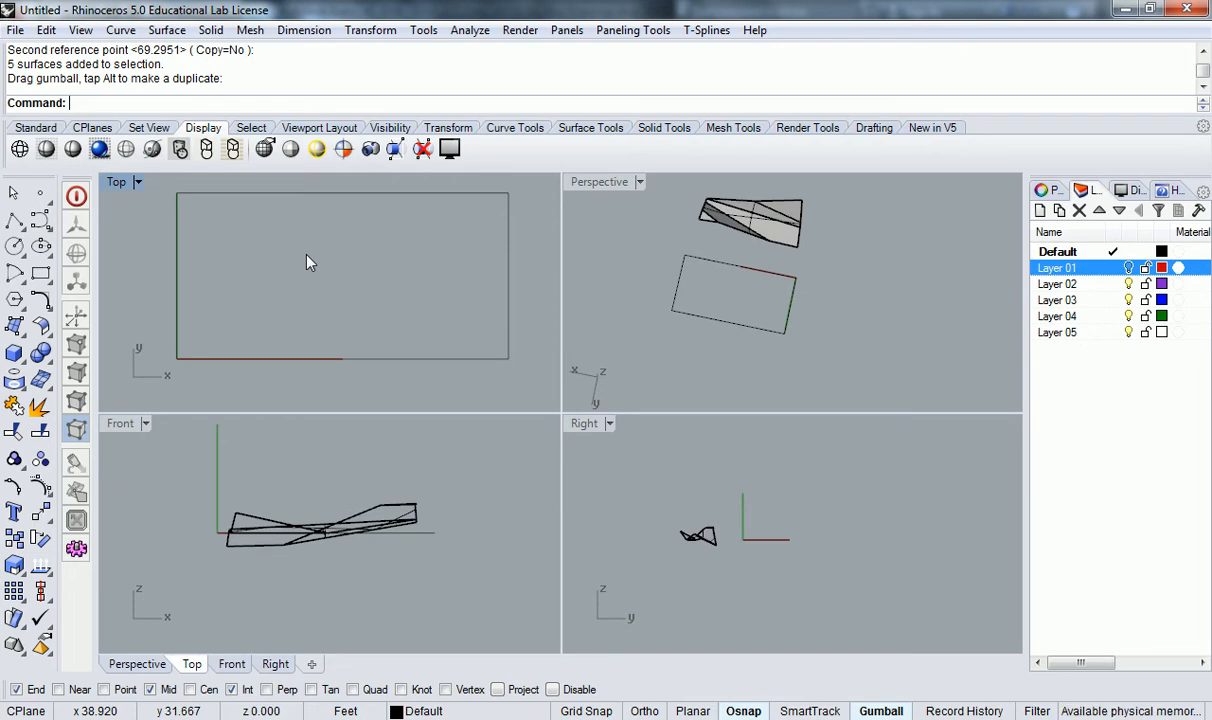
right_drag(182, 247, 193, 280)
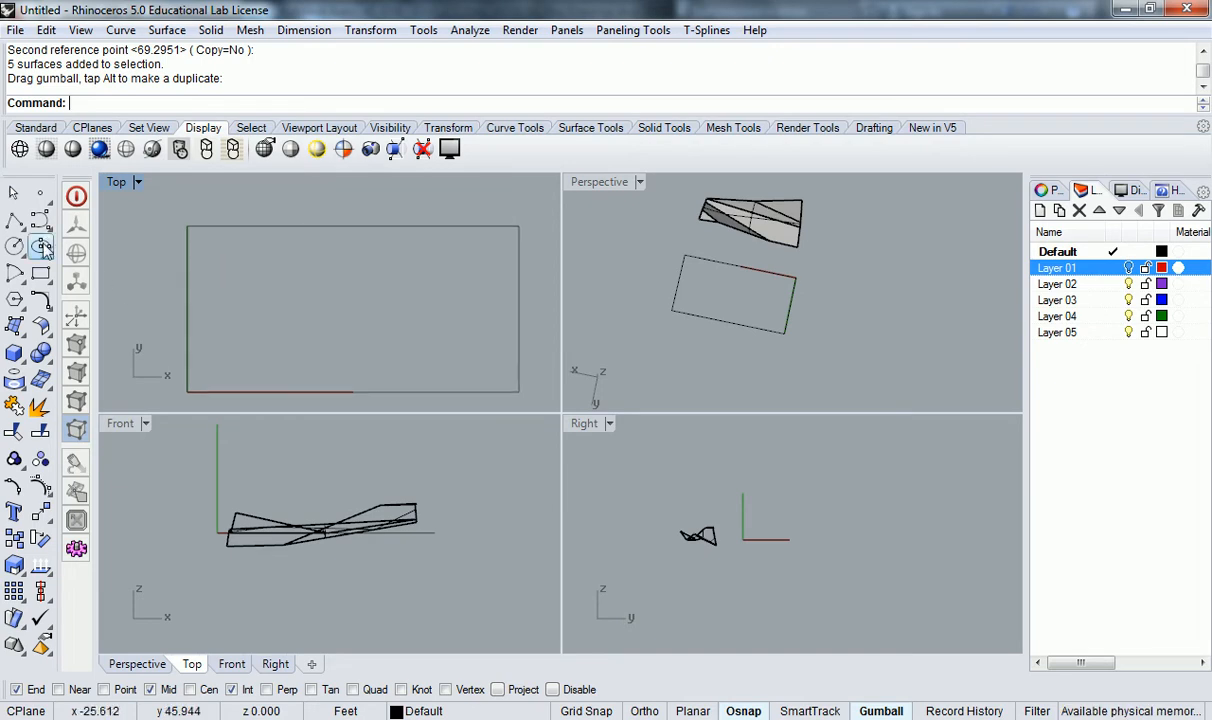
click(15, 327)
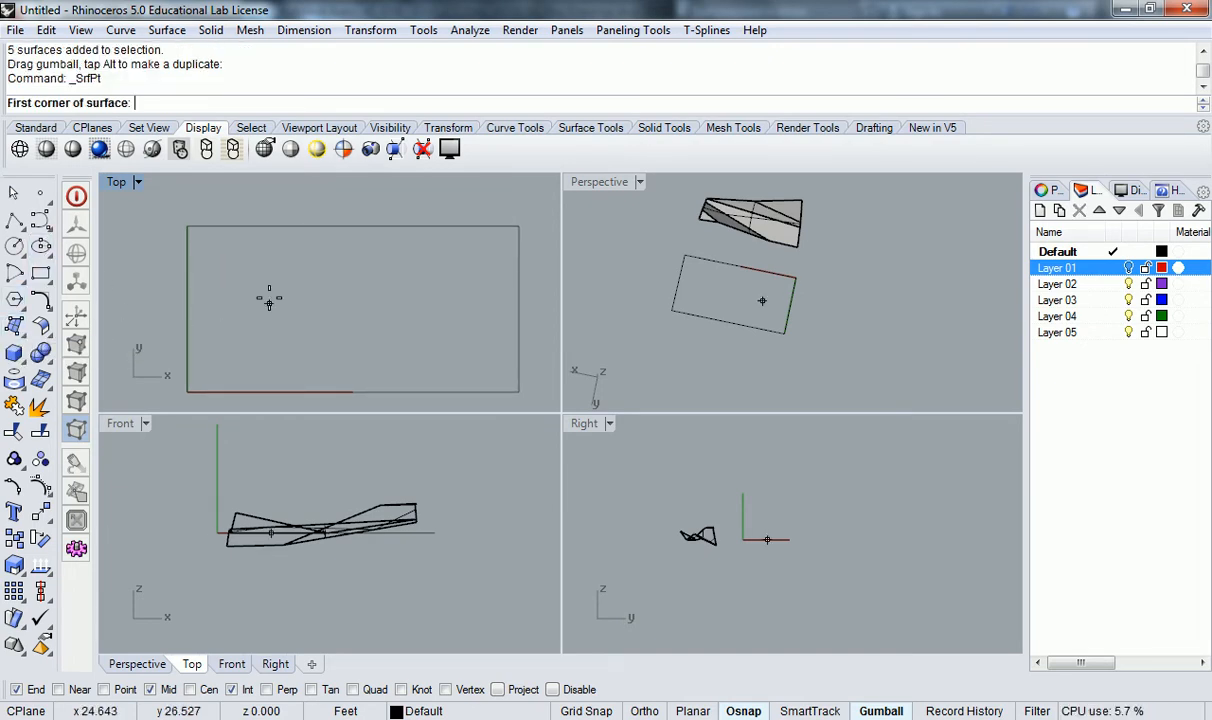
click(203, 246)
click(211, 368)
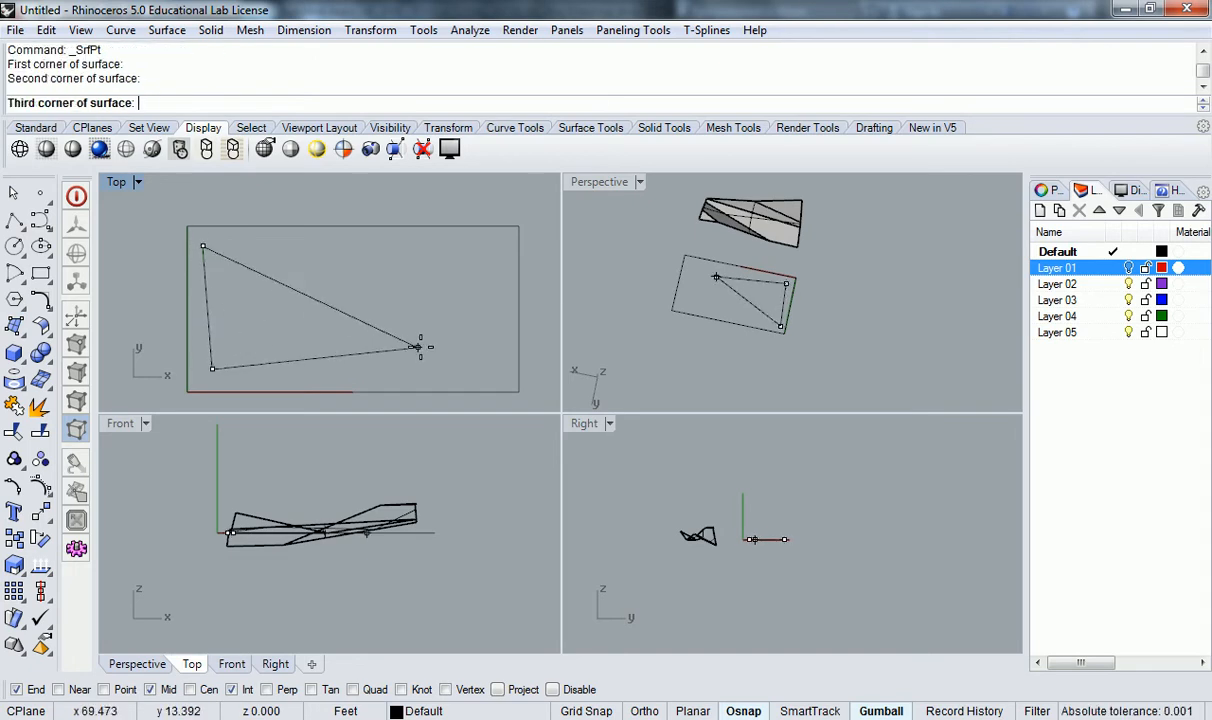
click(490, 330)
click(490, 258)
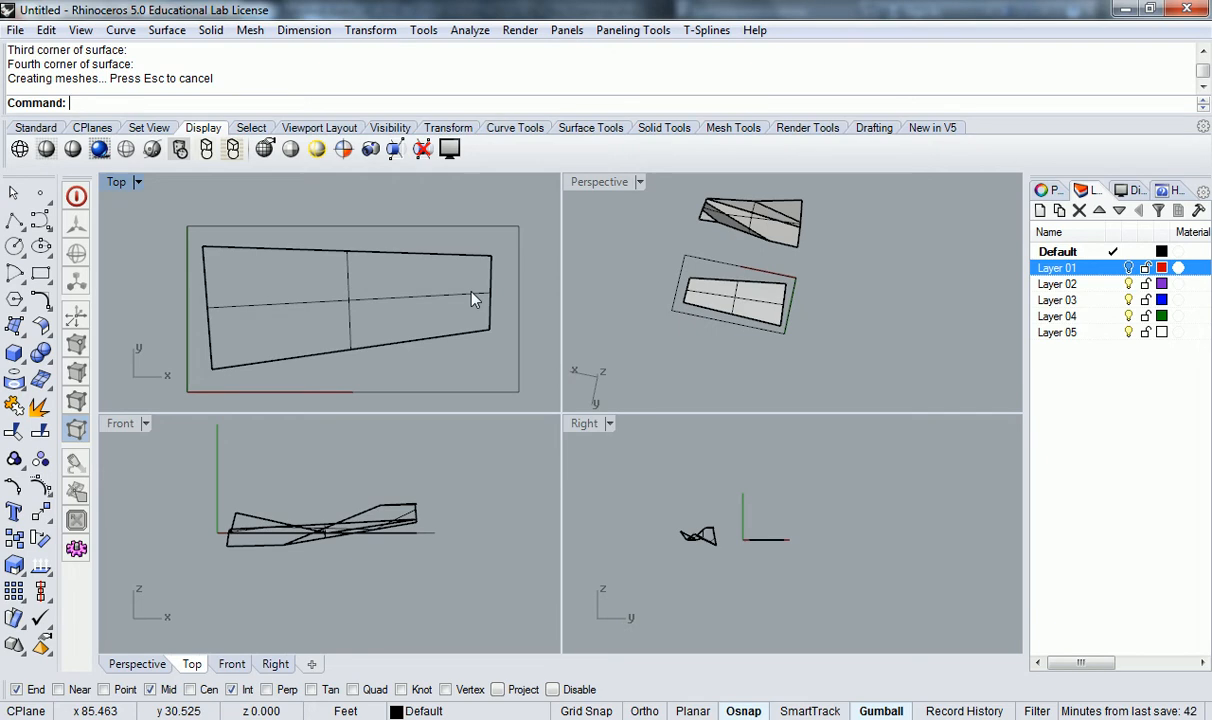
Step: Draw a slanted line across the wider half of the new surface in the Top view, overshooting both long edges
scroll(317, 296, up, 2)
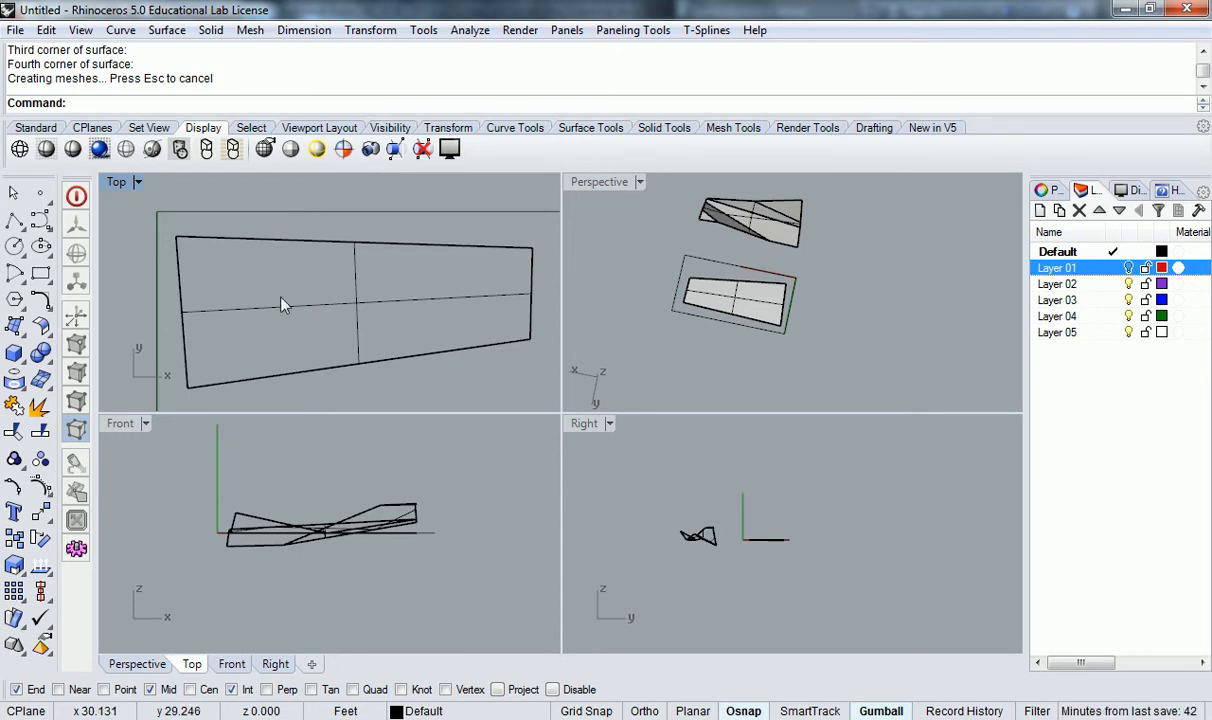
right_click(14, 222)
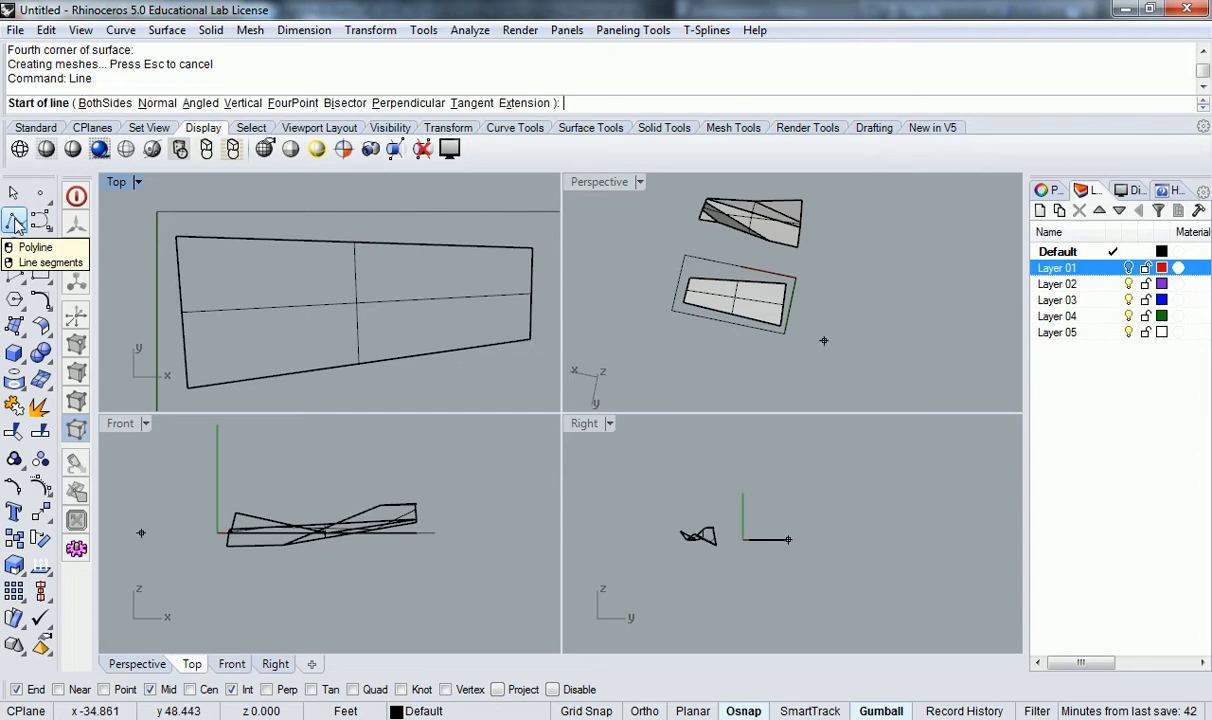
click(269, 227)
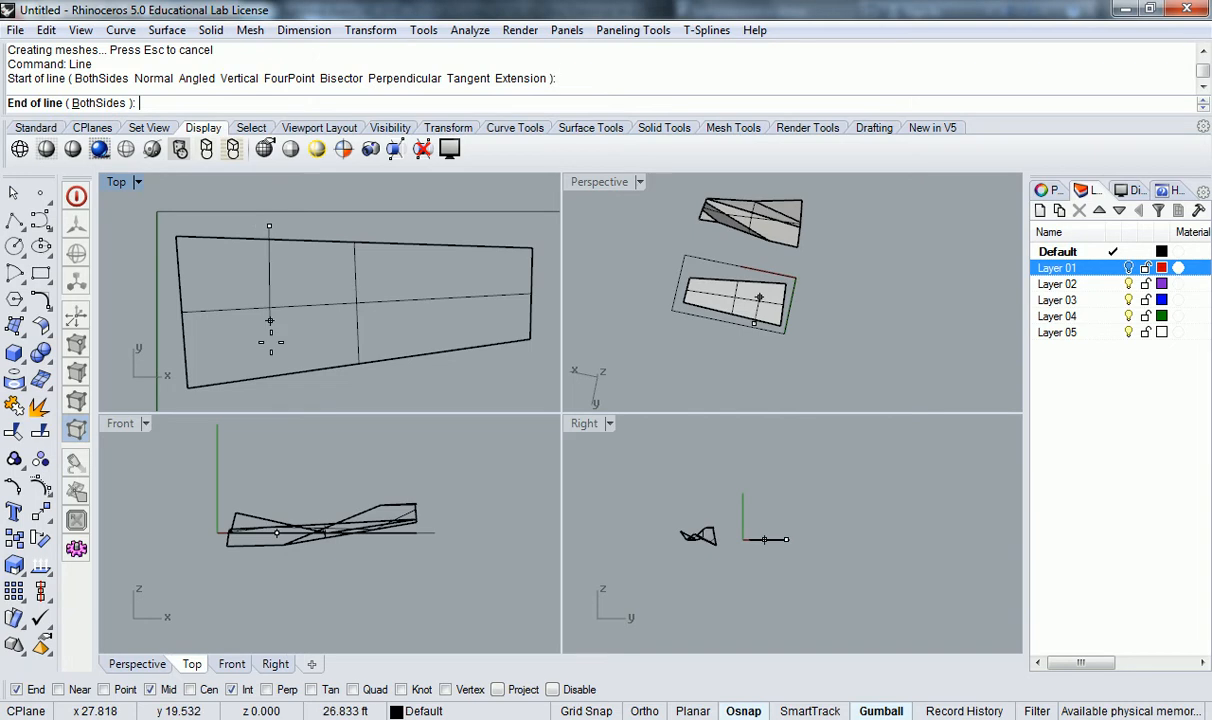
click(321, 397)
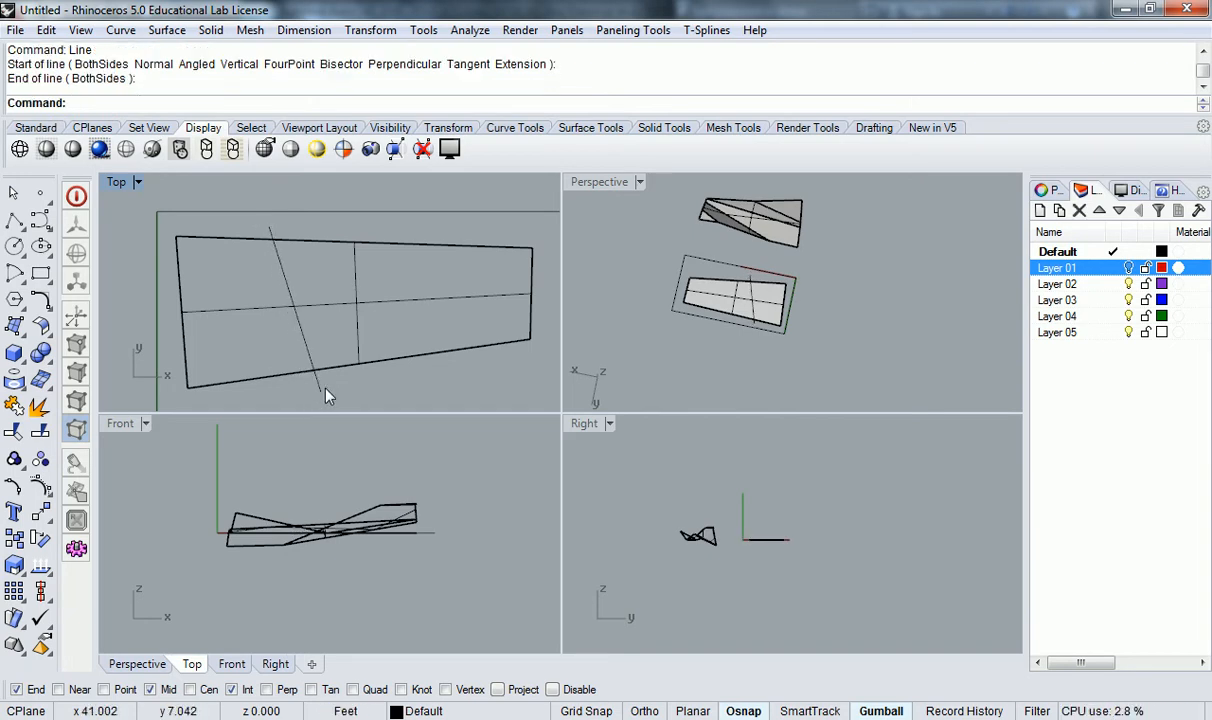
key(Return)
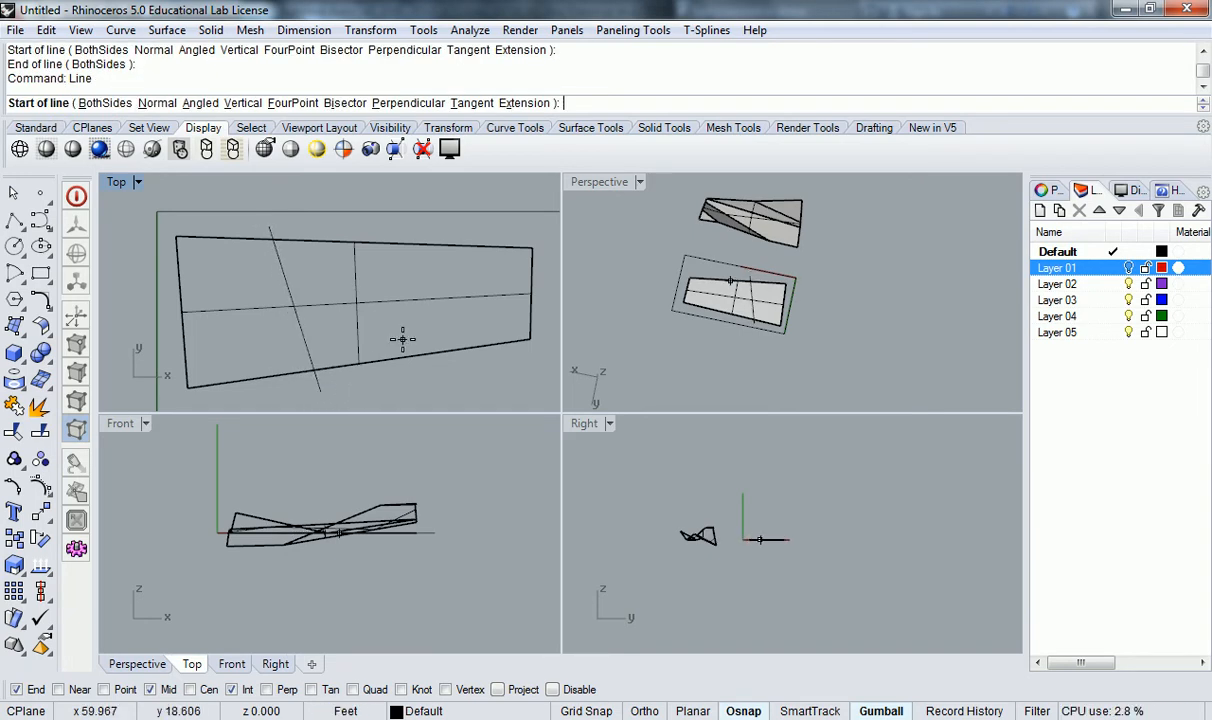
click(449, 225)
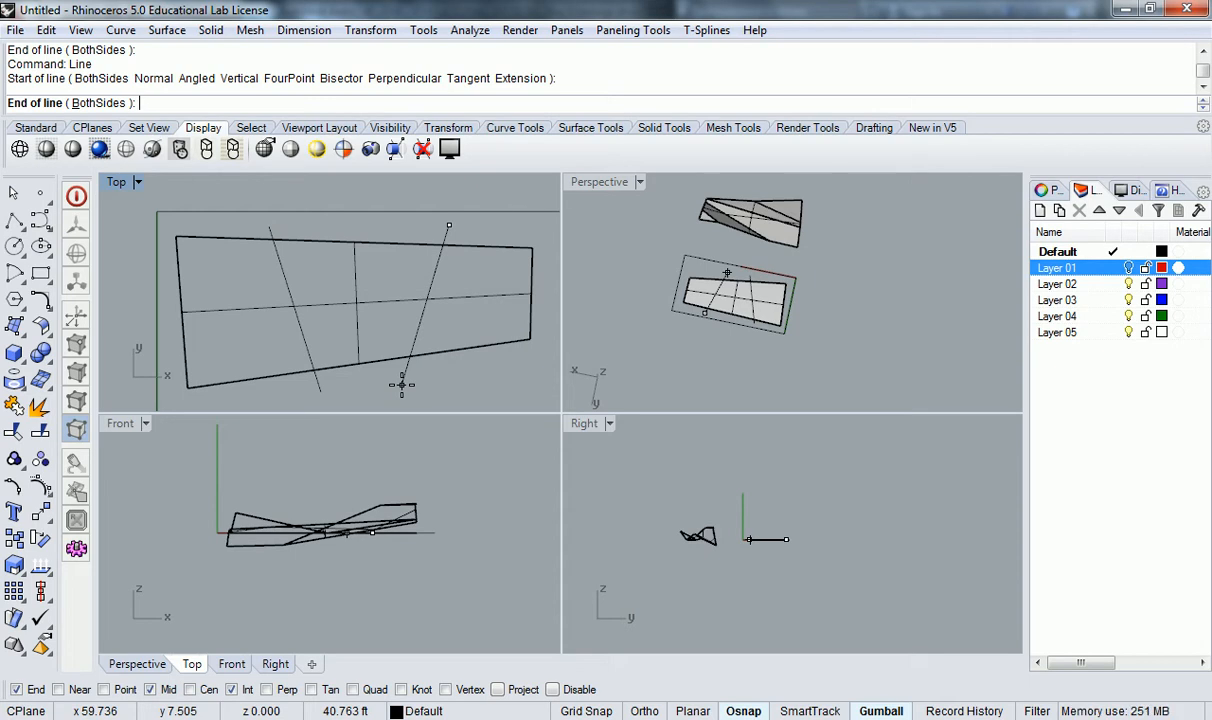
key(Return)
Step: Draw a second slanted line across the narrower half of the surface, roughly parallel to the first and overshooting both long edges
key(Return)
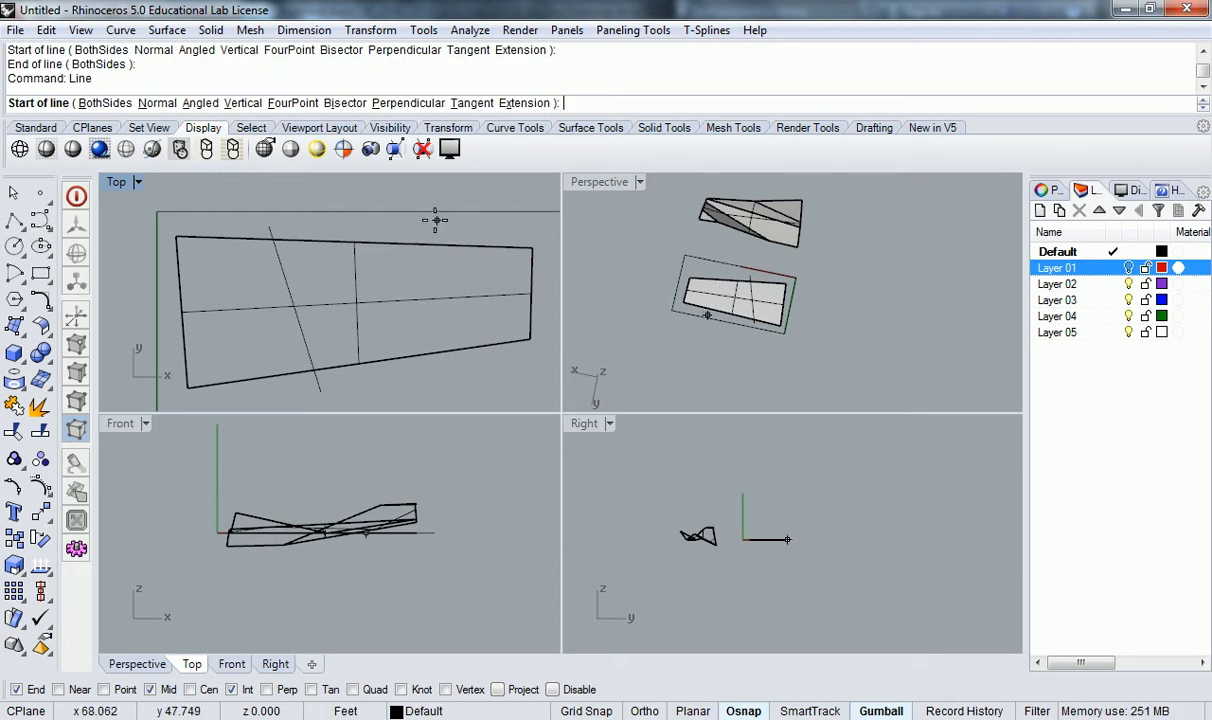
click(412, 224)
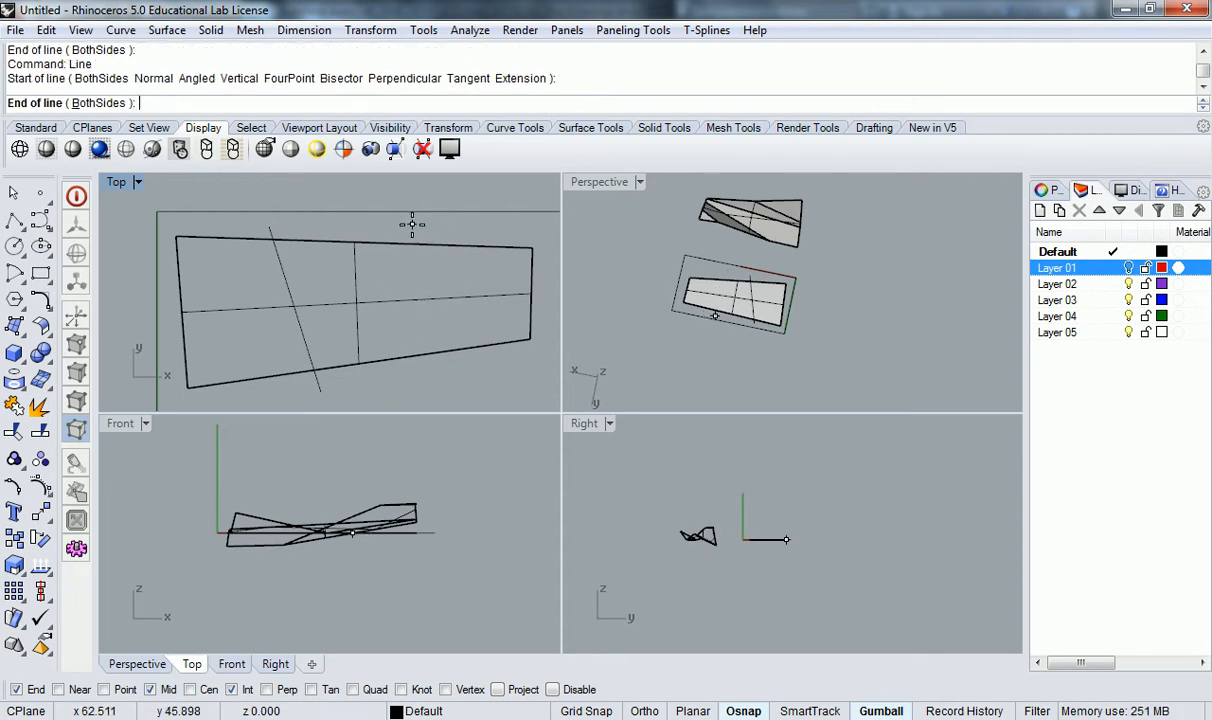
click(450, 386)
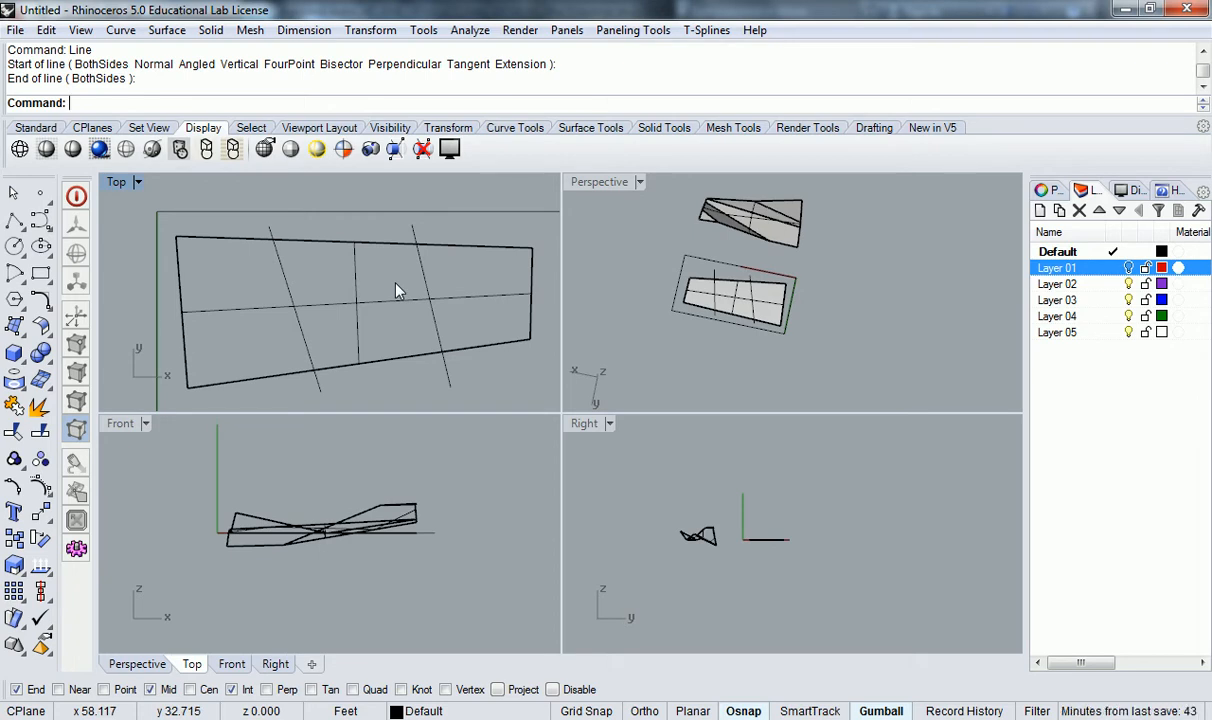
Step: Split the four-corner surface using the two slanted lines as cutting objects
text(Split)
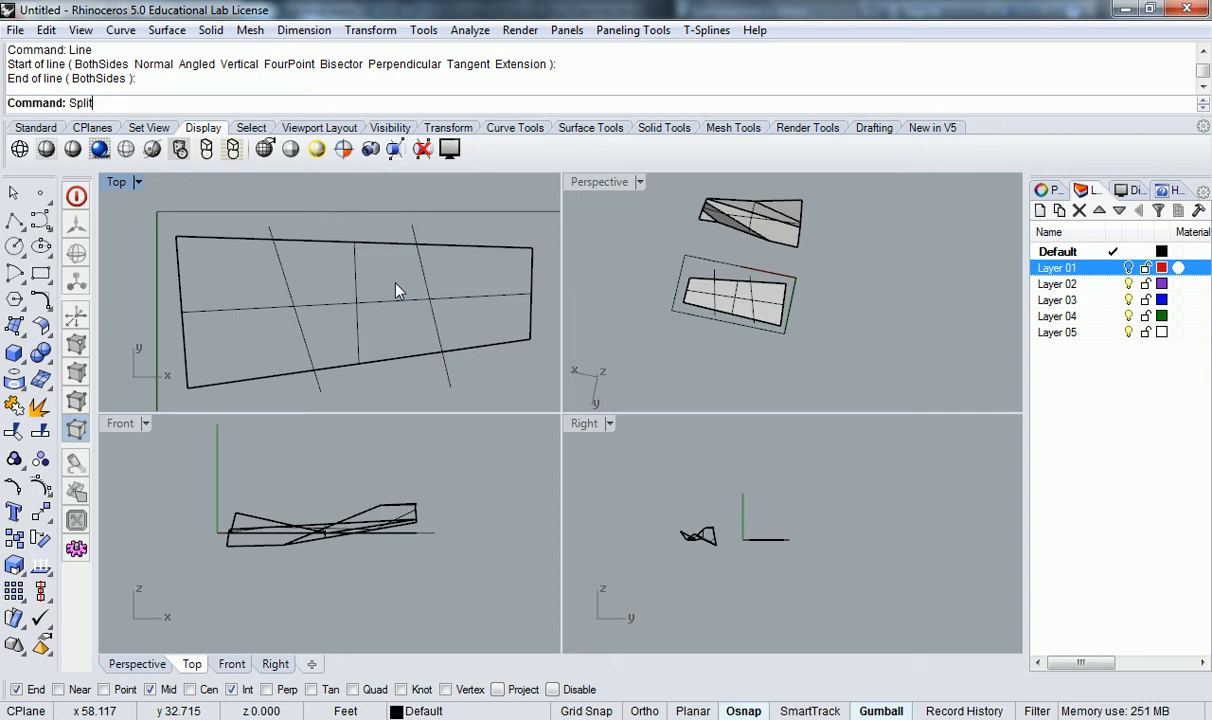
key(Return)
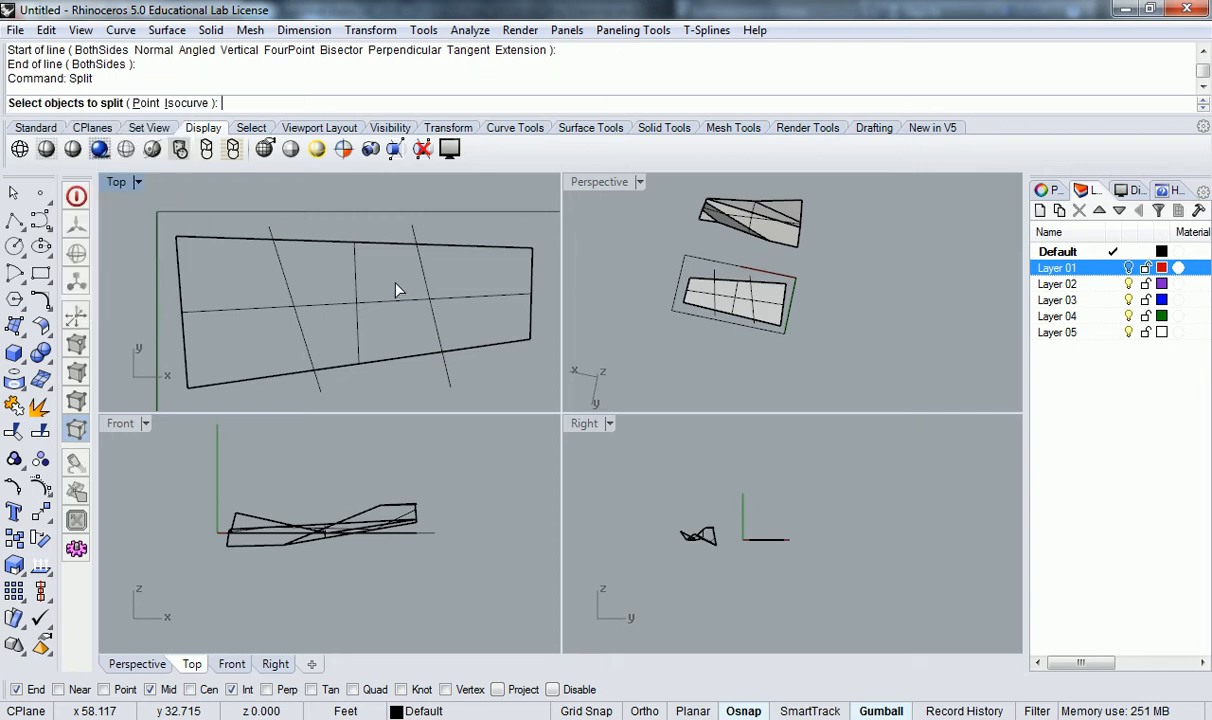
click(345, 258)
key(Return)
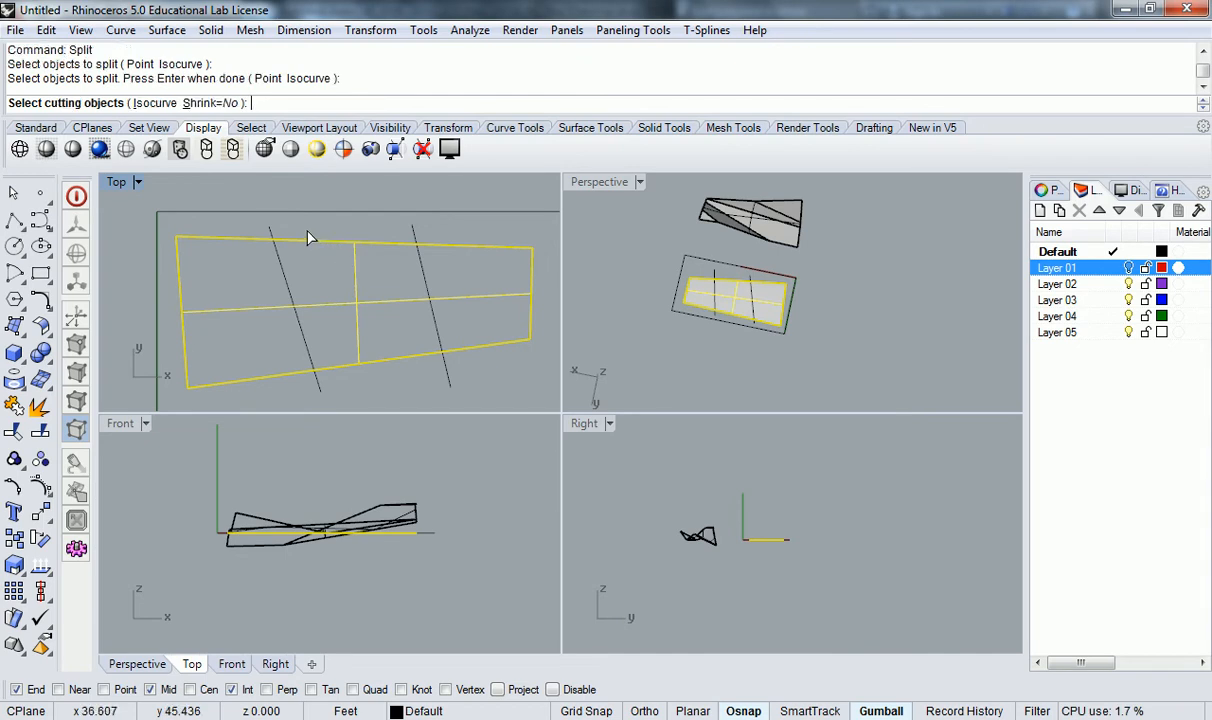
click(272, 232)
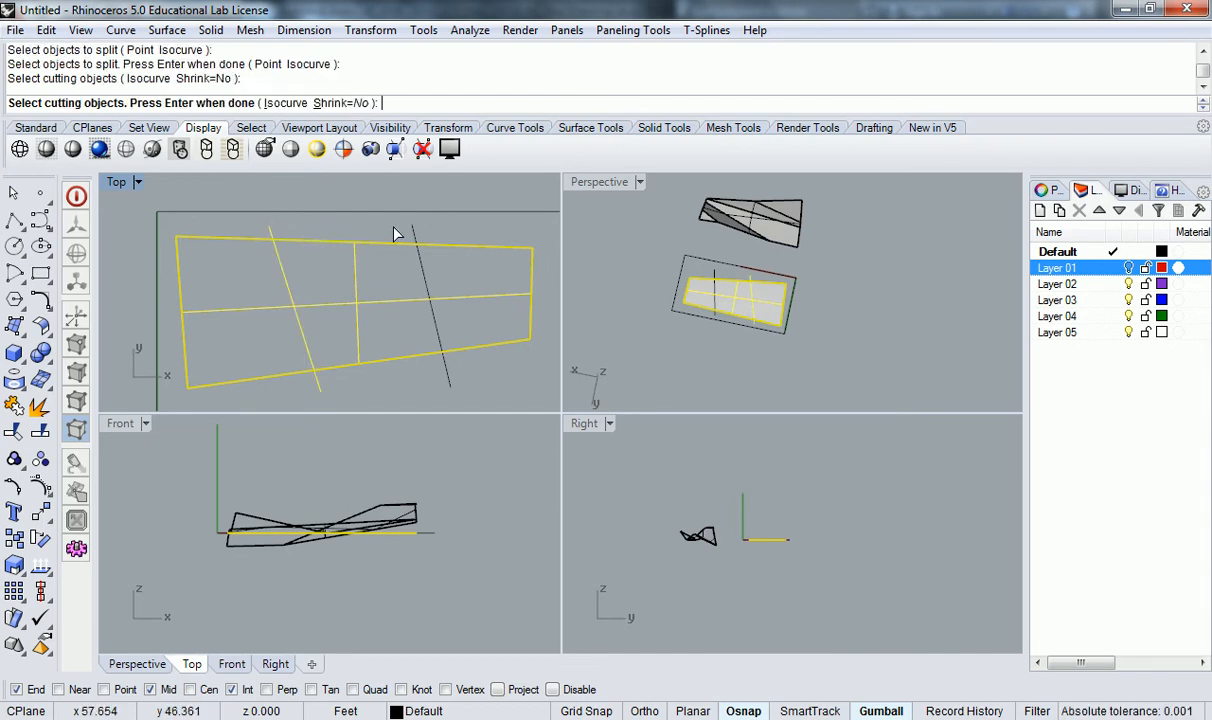
click(418, 238)
key(Return)
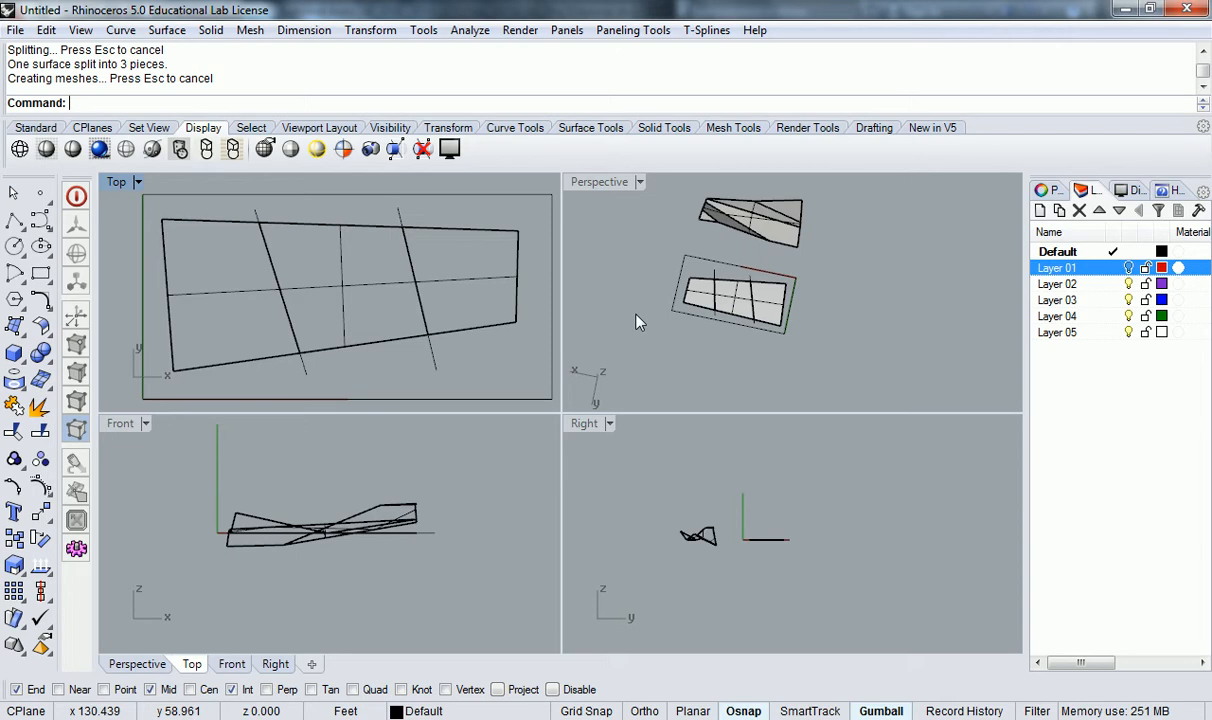
Step: Select the split pieces one at a time to inspect them, and undo the split
right_drag(417, 257, 407, 255)
scroll(720, 289, up, 6)
click(742, 298)
click(689, 276)
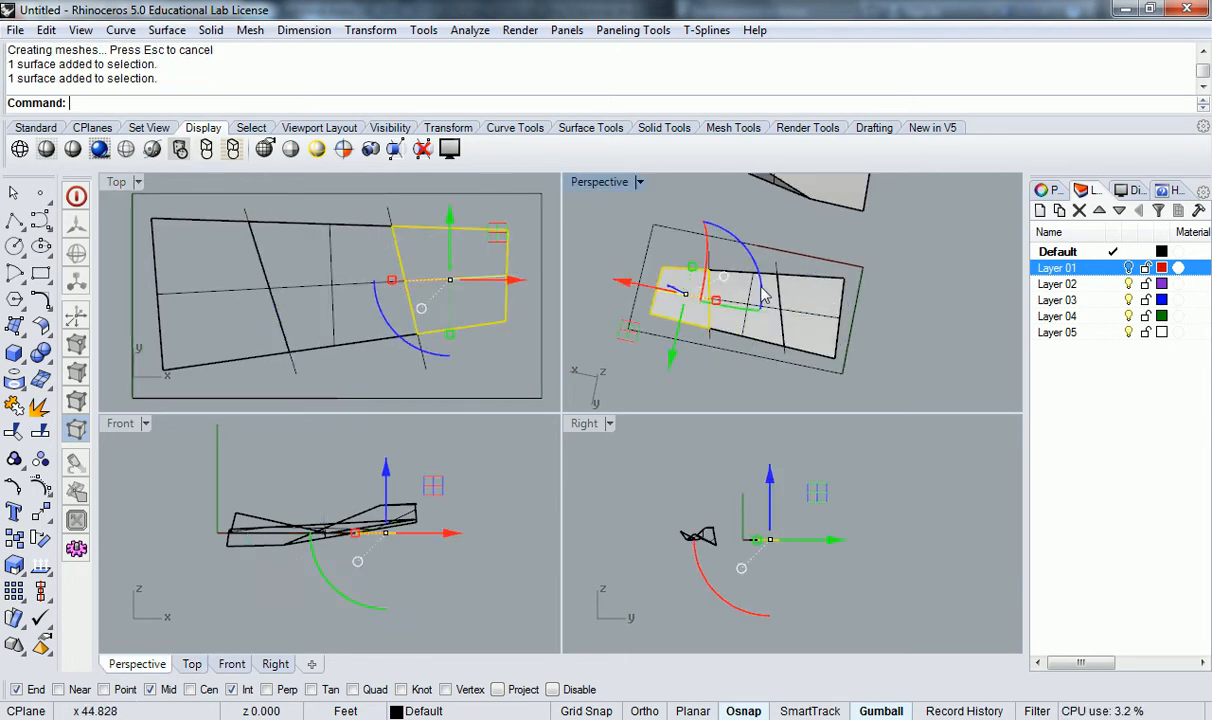
click(805, 298)
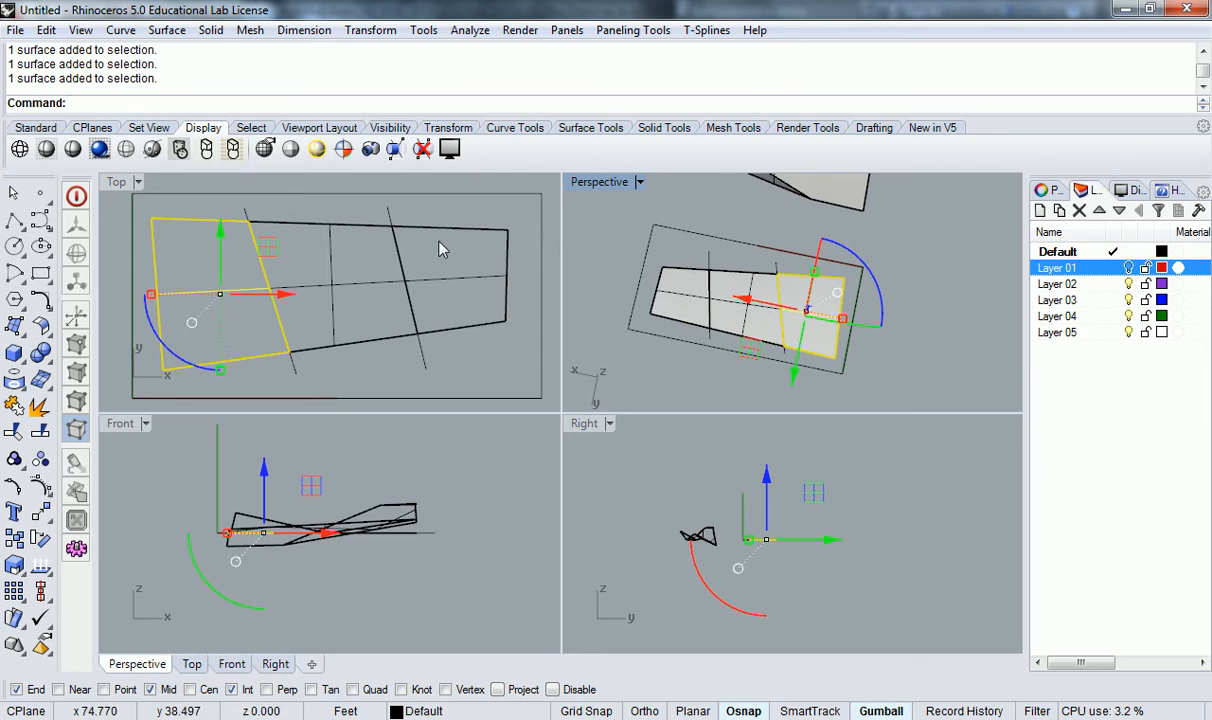
key(Escape)
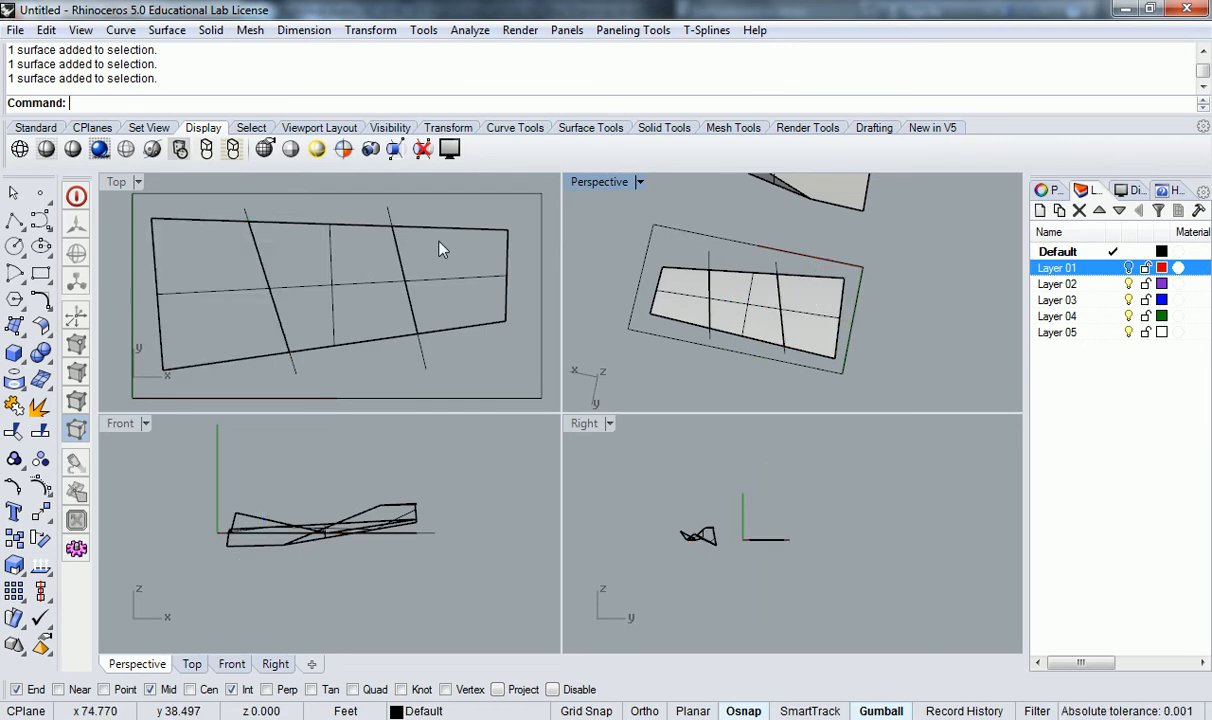
key(ctrl+z)
Step: Raise both slanted lines vertically above the surface in the Front view and deselect them
click(423, 259)
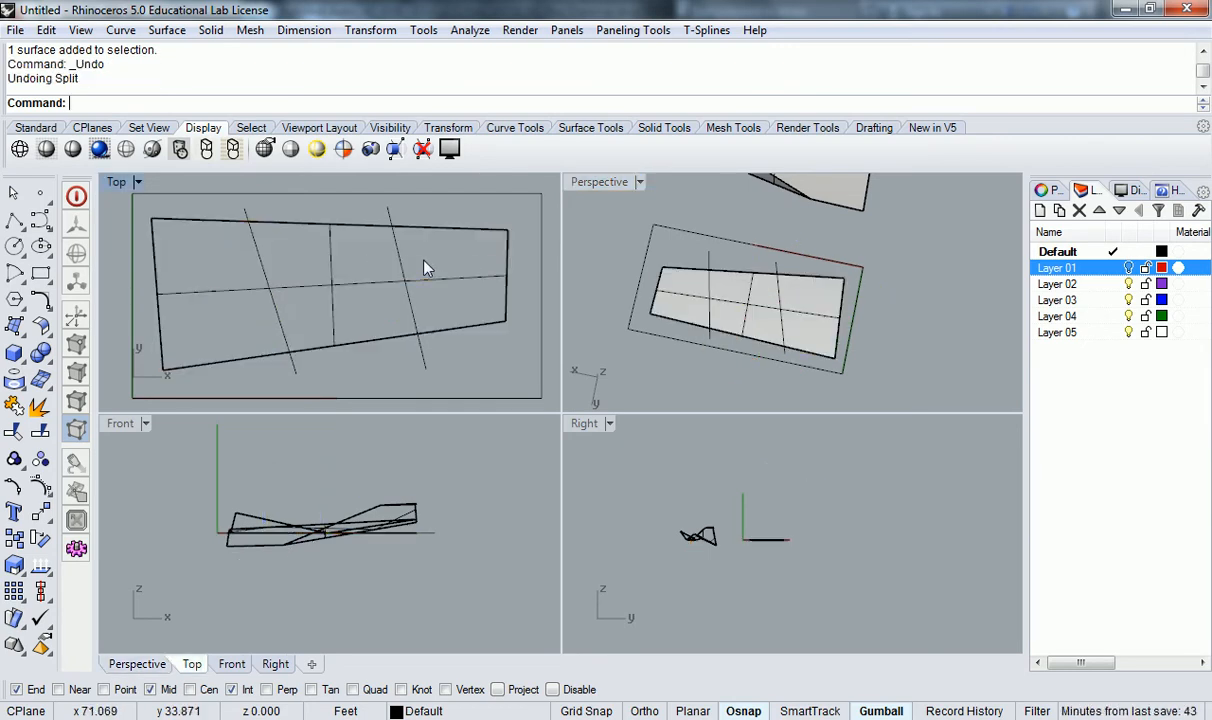
click(400, 259)
shift+click(260, 260)
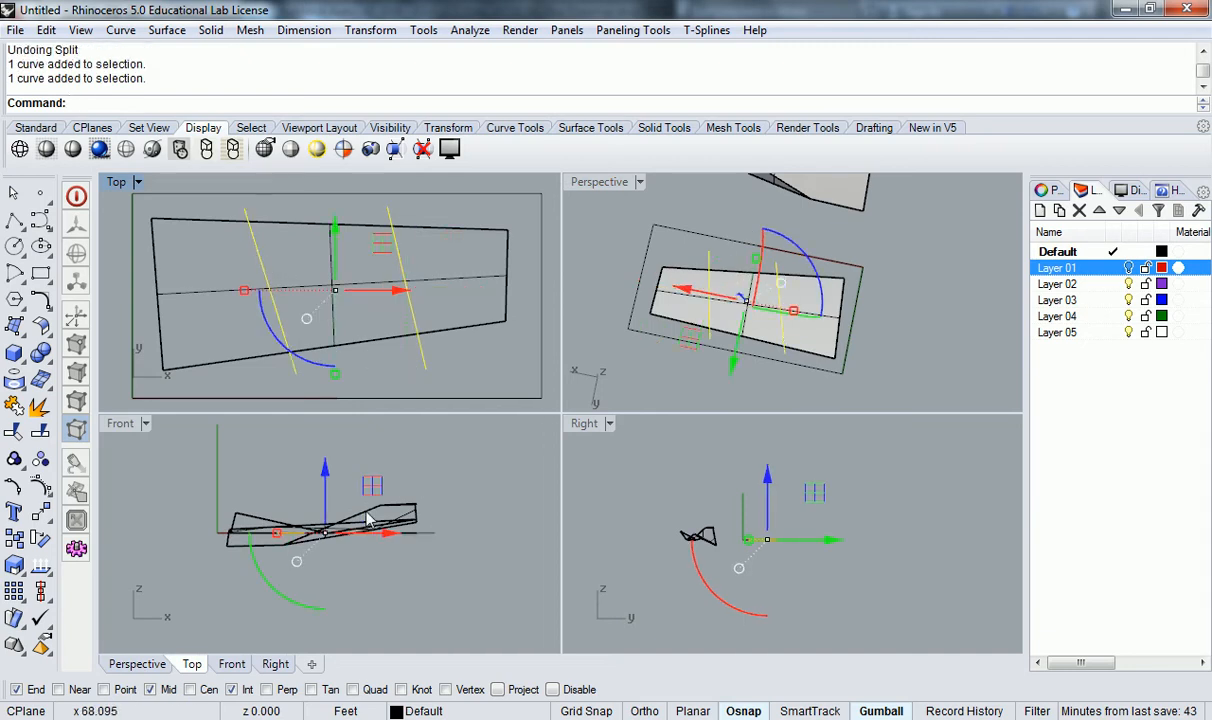
drag(325, 503, 324, 450)
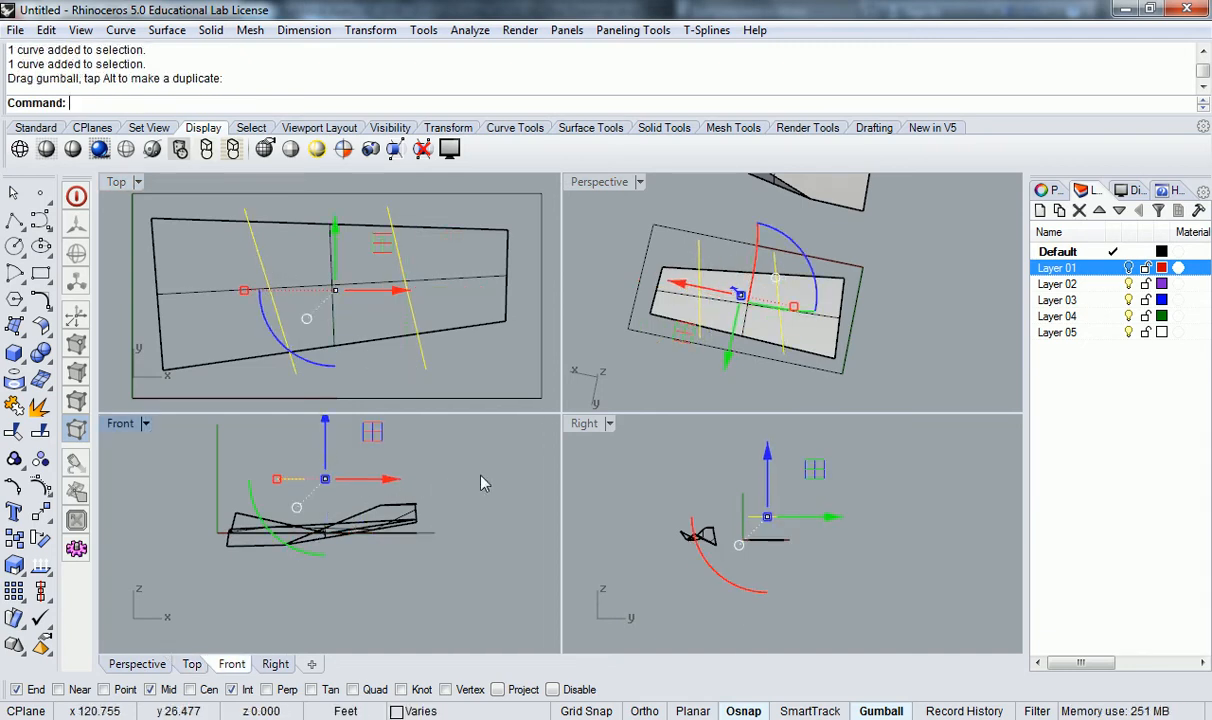
right_drag(778, 385, 850, 262)
click(852, 300)
click(459, 210)
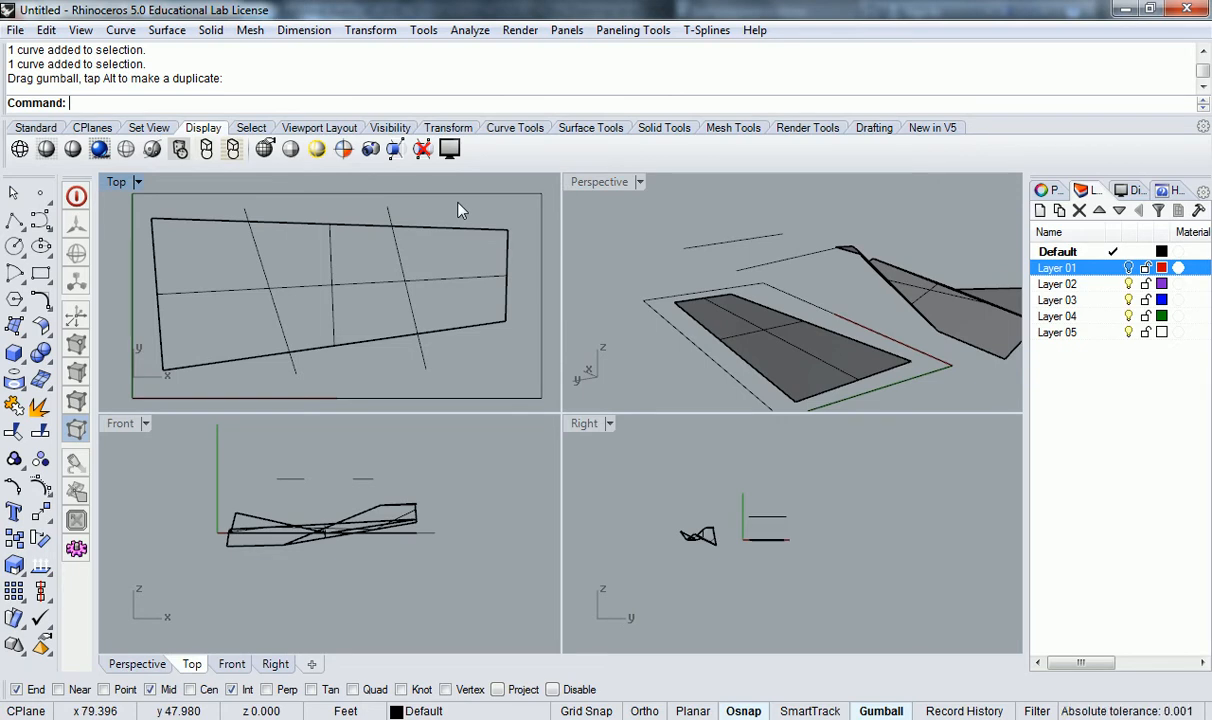
text(T)
key(Escape)
text(Spl)
key(Return)
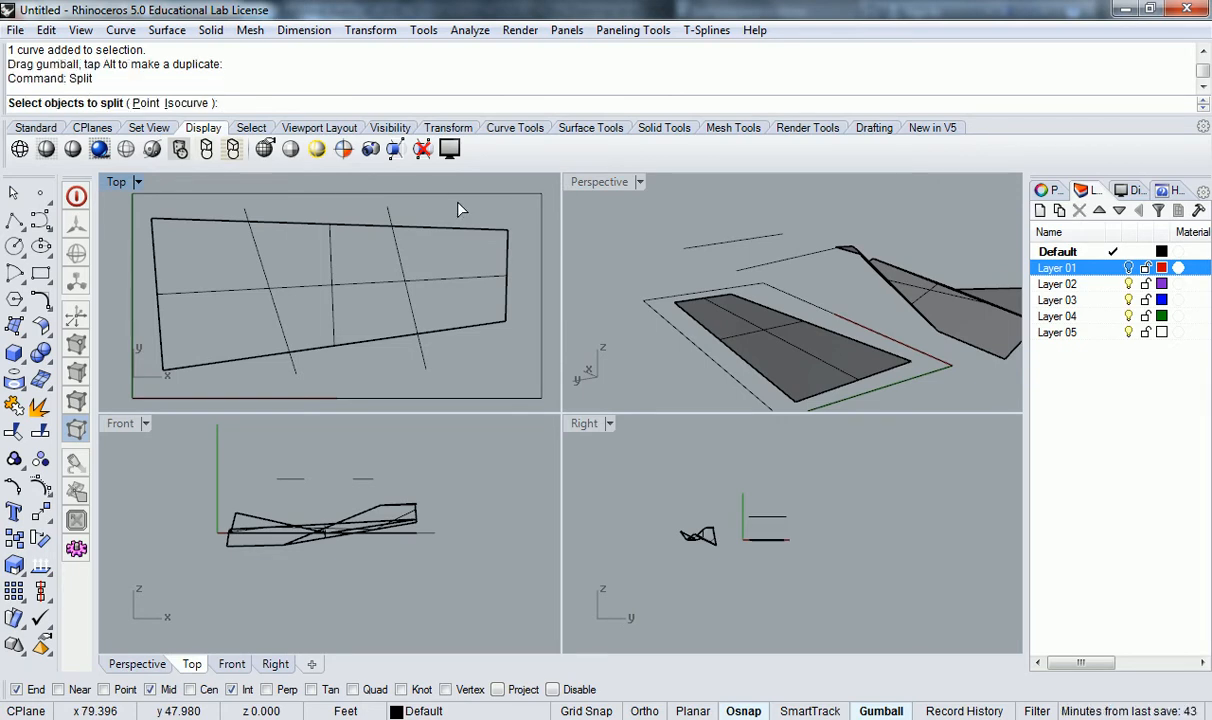
key(Escape)
text(Trim)
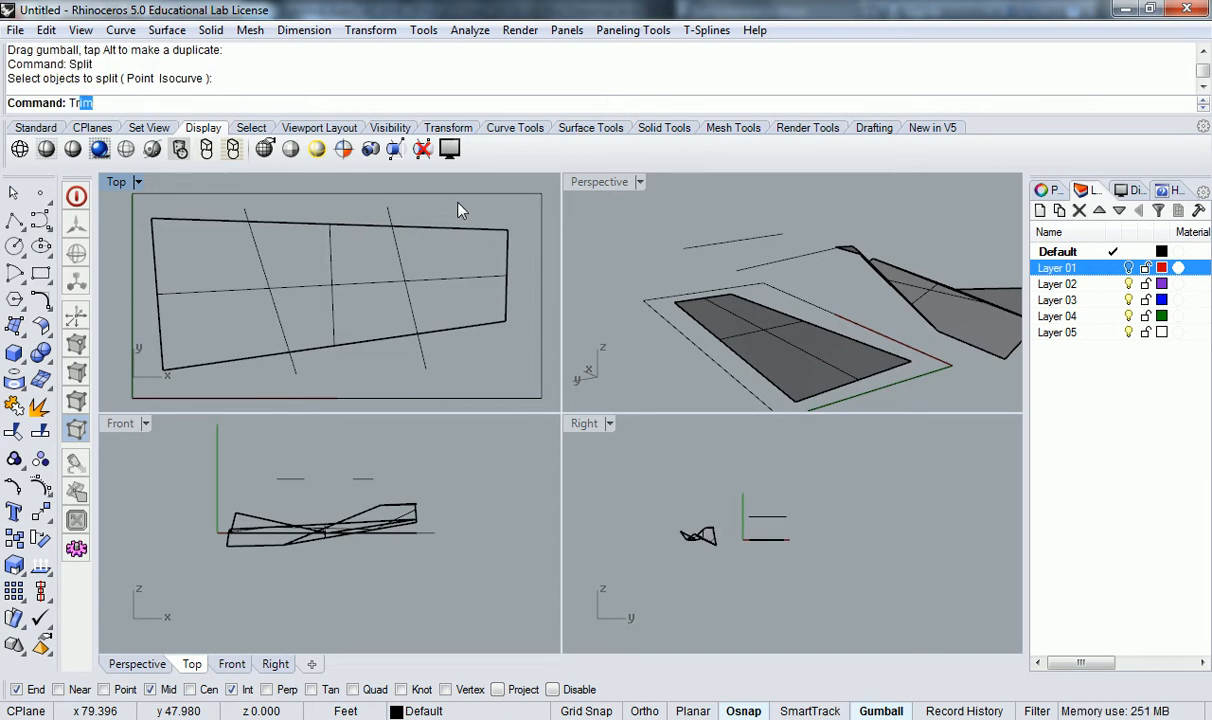
key(Escape)
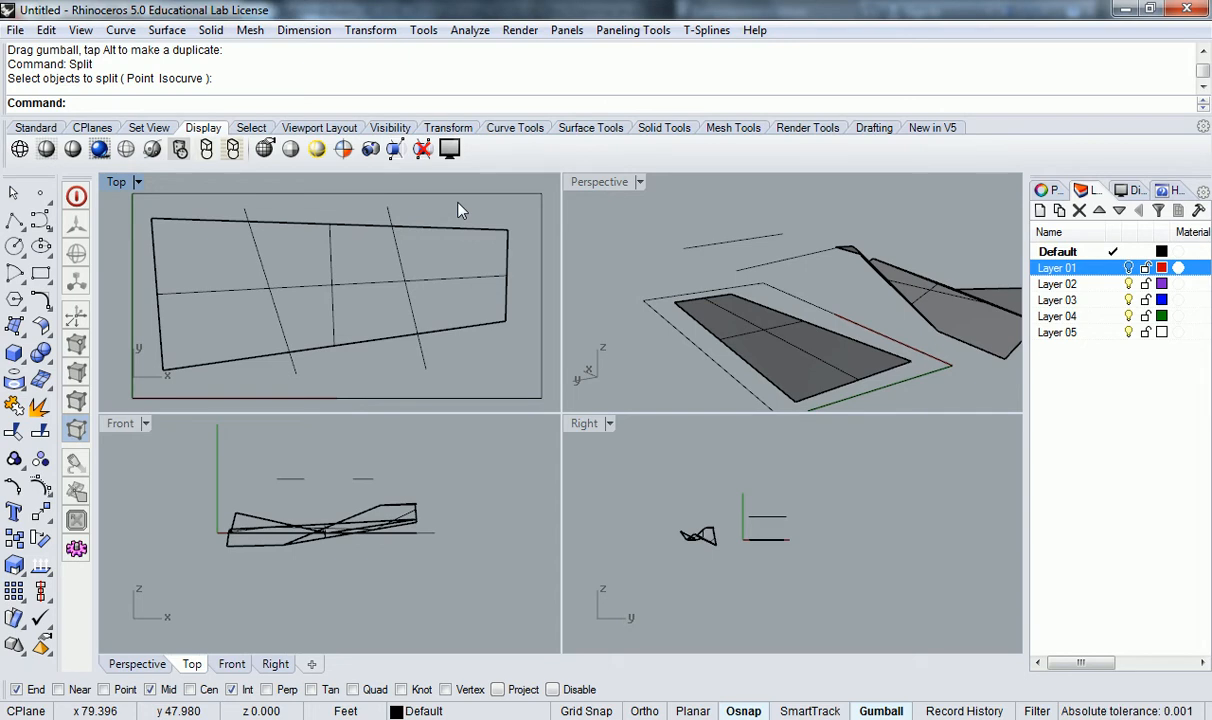
Step: Trim off the surface's narrow end in the Top view using the raised line nearest it, with ApparentIntersections set to Yes
right_drag(384, 272, 397, 265)
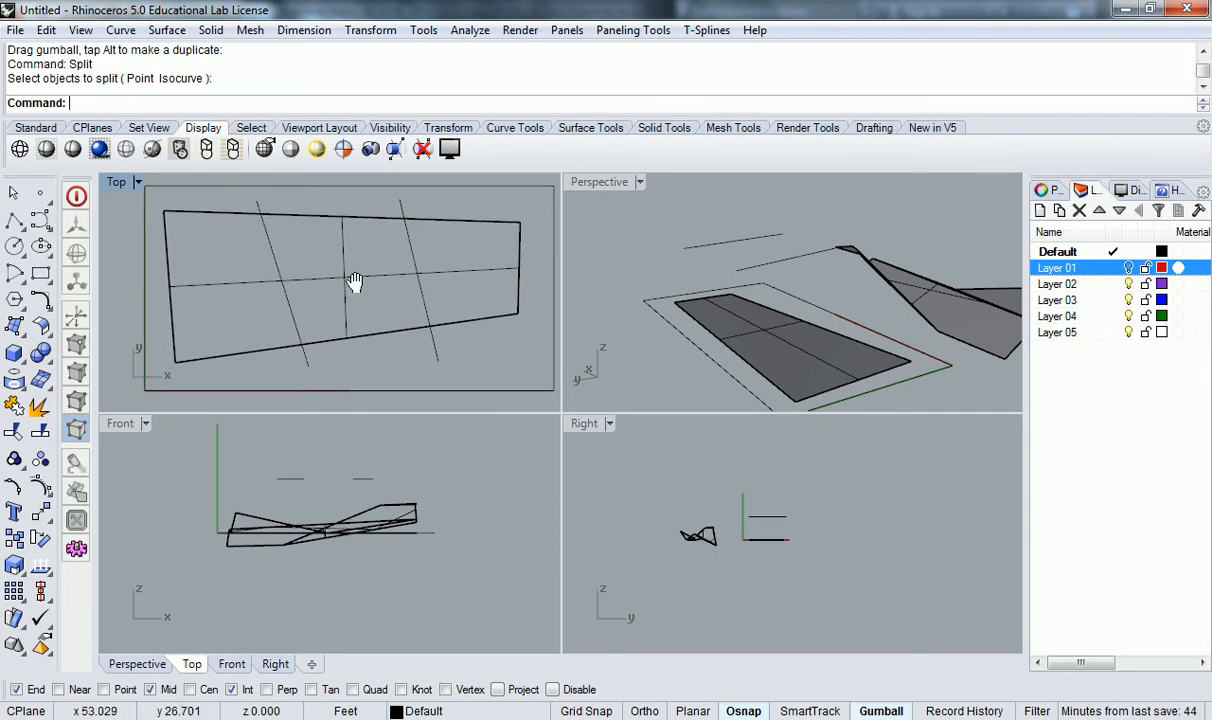
right_drag(387, 284, 349, 292)
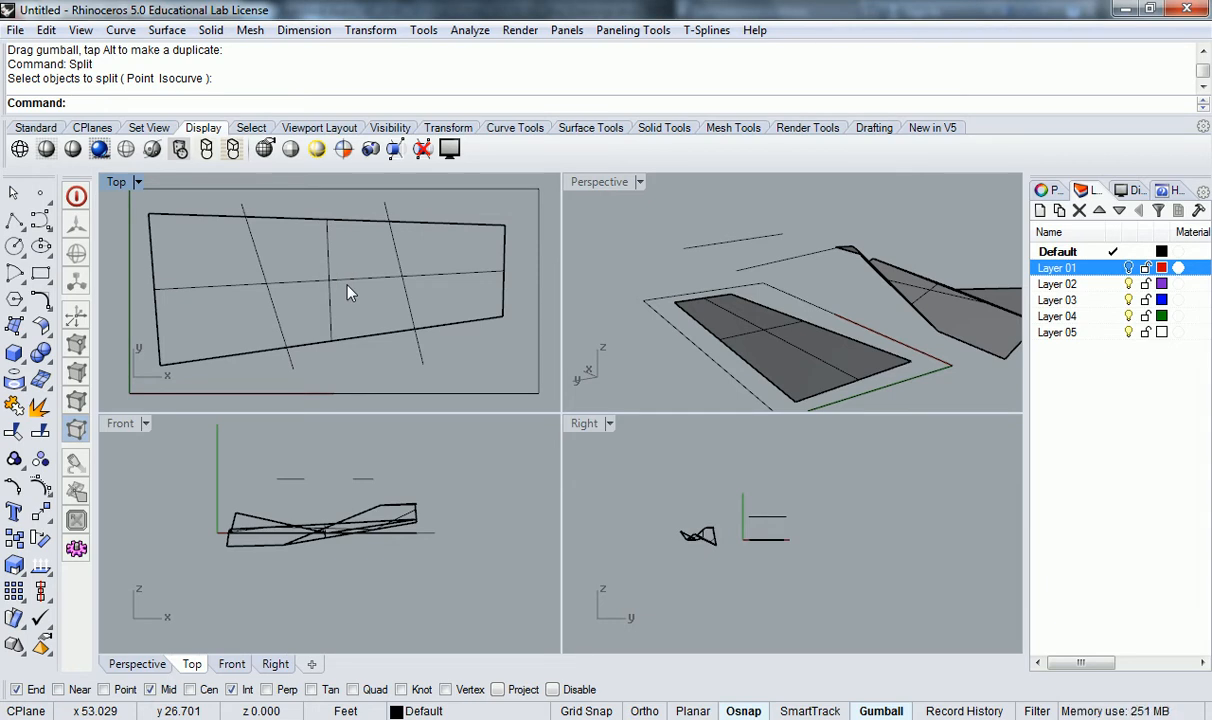
text(Trim)
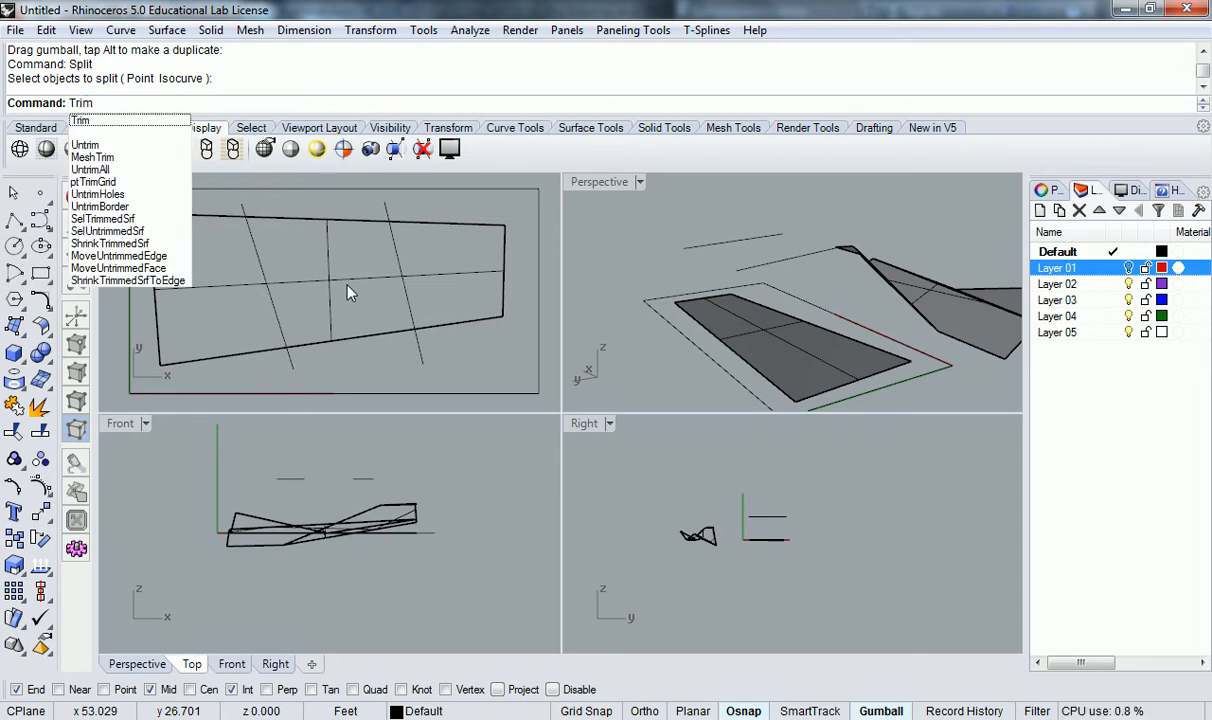
key(Return)
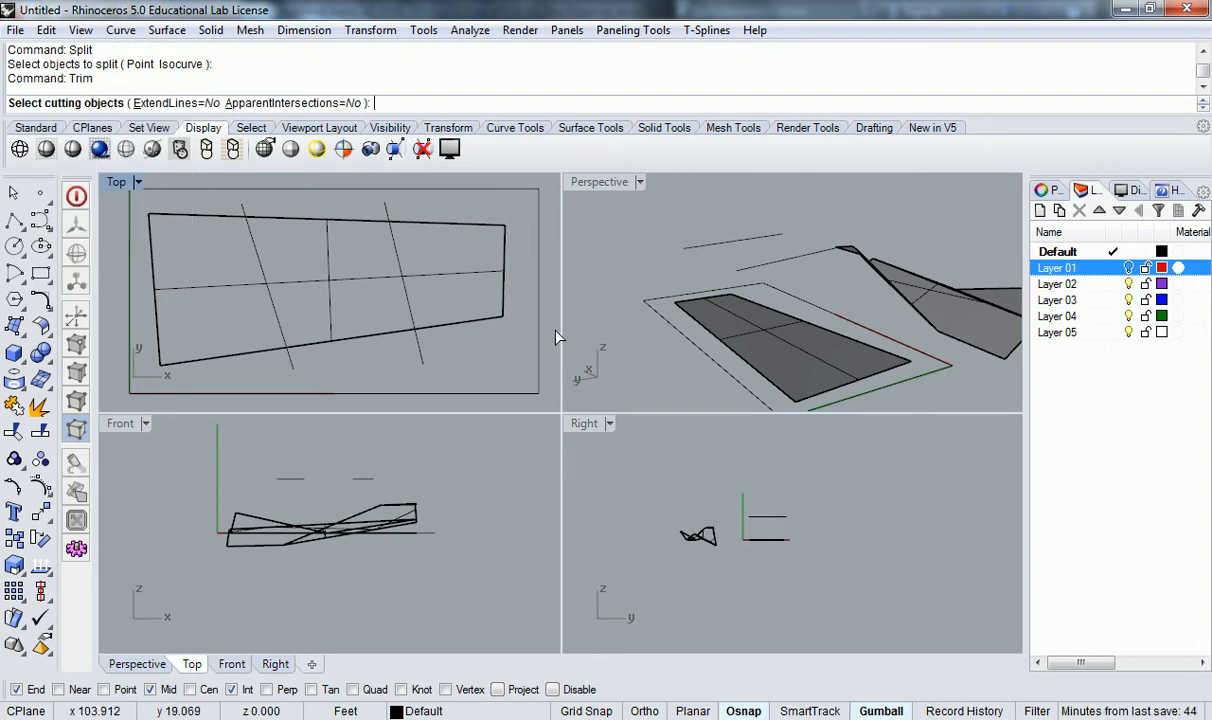
click(285, 102)
mouse_move(808, 268)
right_down()
mouse_move(555, 350)
mouse_move(560, 360)
mouse_move(743, 347)
mouse_move(798, 206)
mouse_move(720, 260)
mouse_move(787, 274)
right_up()
right_drag(369, 254, 316, 254)
click(327, 206)
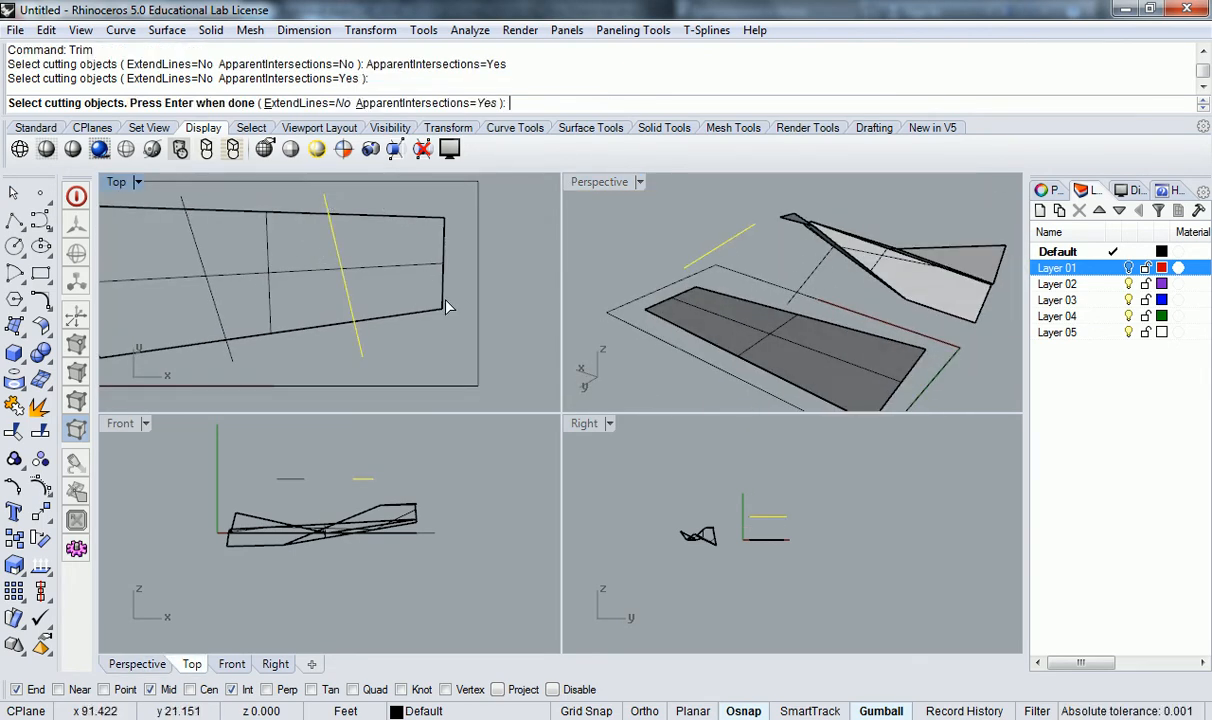
key(Return)
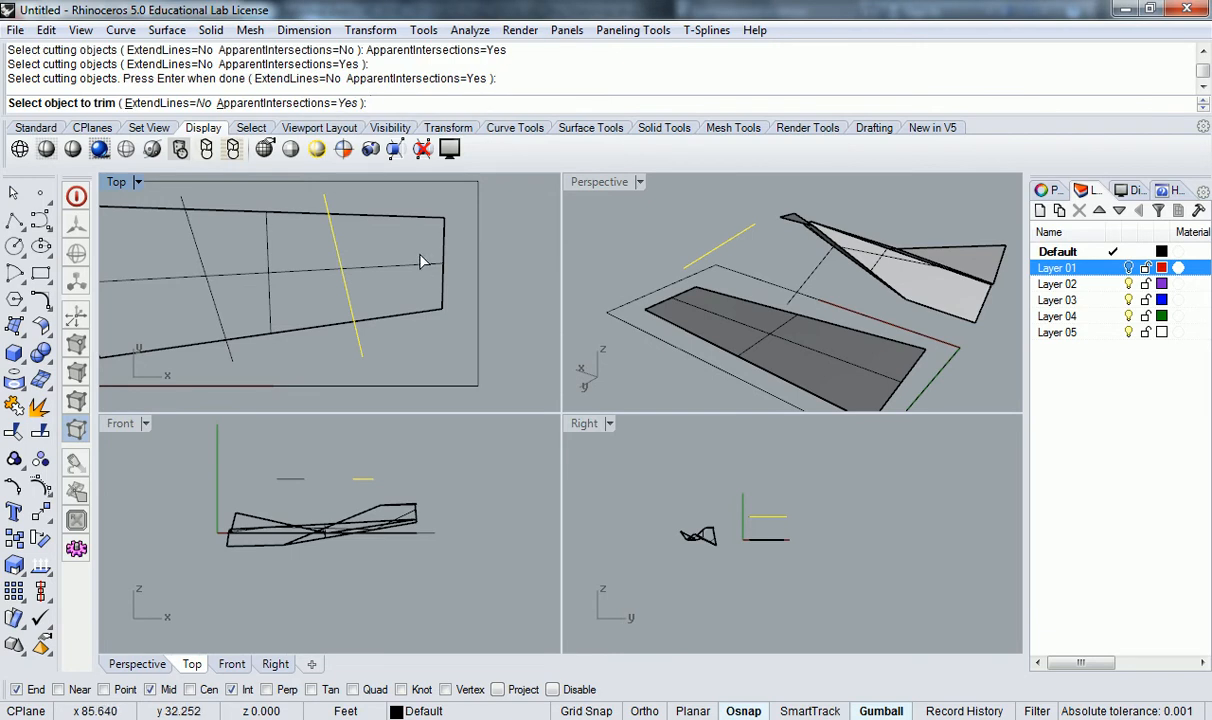
click(420, 270)
Step: Try to trim the remaining surface with the same raised line from the Perspective view, and undo the narrow-end trim
right_drag(695, 303, 820, 187)
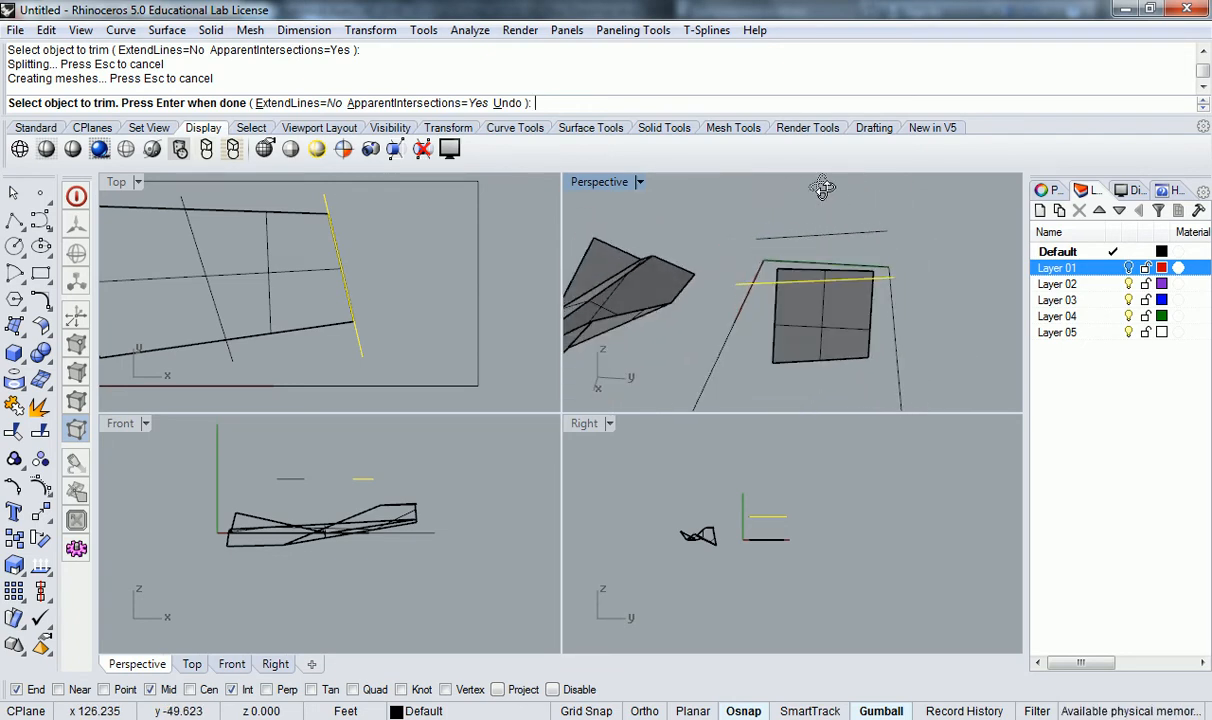
click(806, 281)
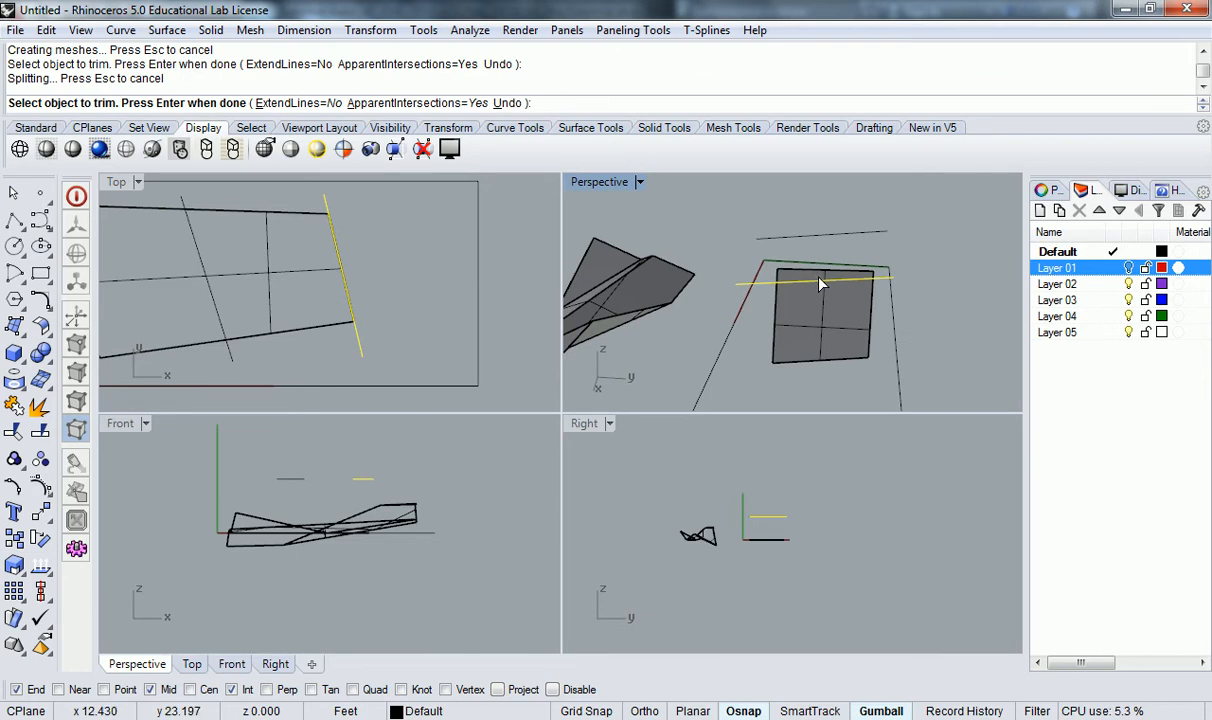
key(Return)
key(Return)
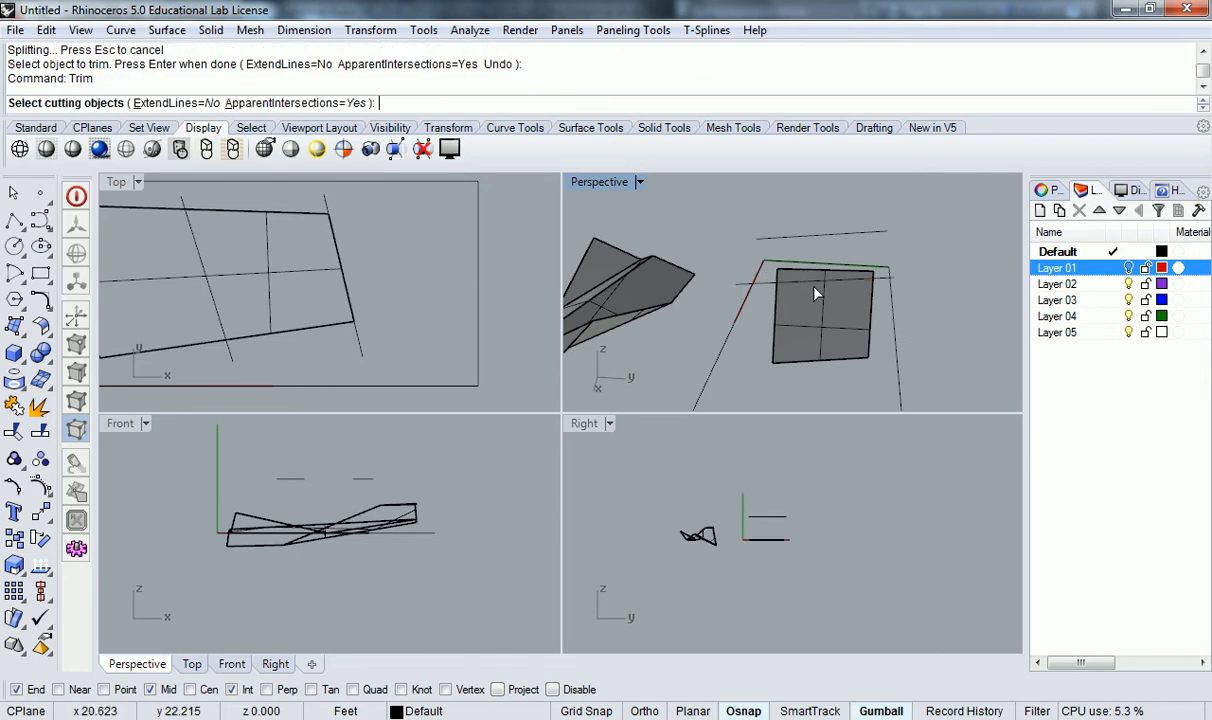
click(818, 280)
key(Return)
click(803, 272)
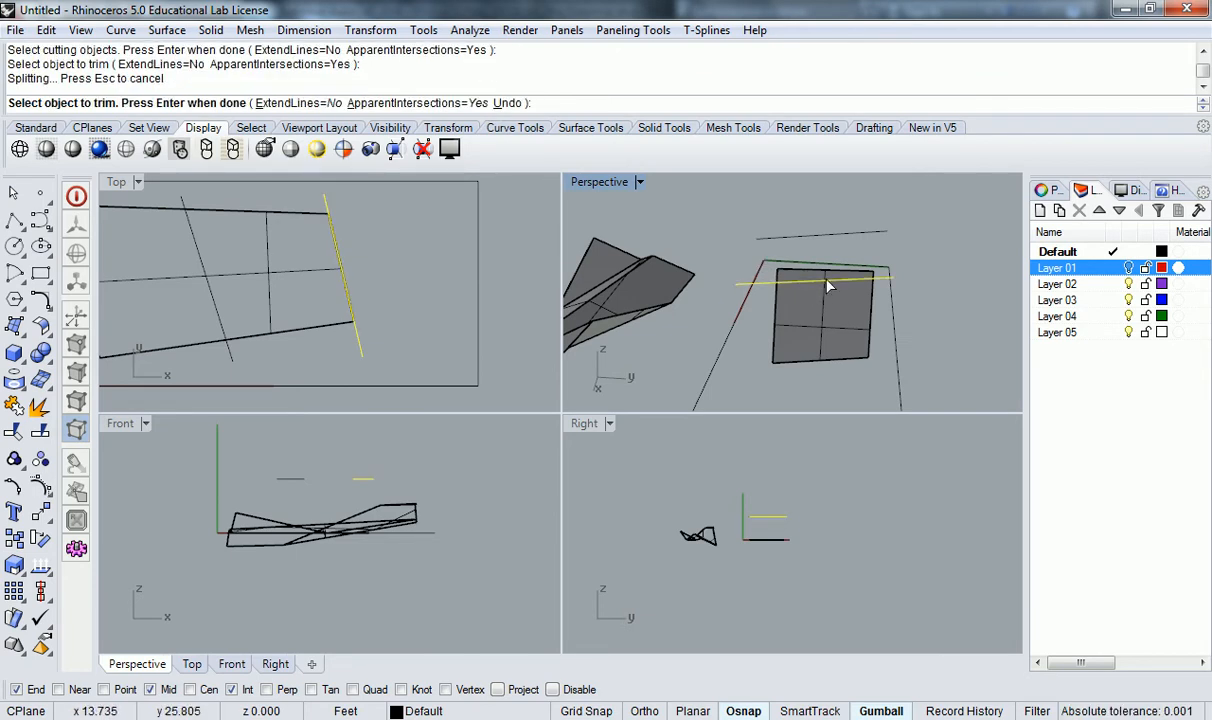
key(Return)
key(ctrl+z)
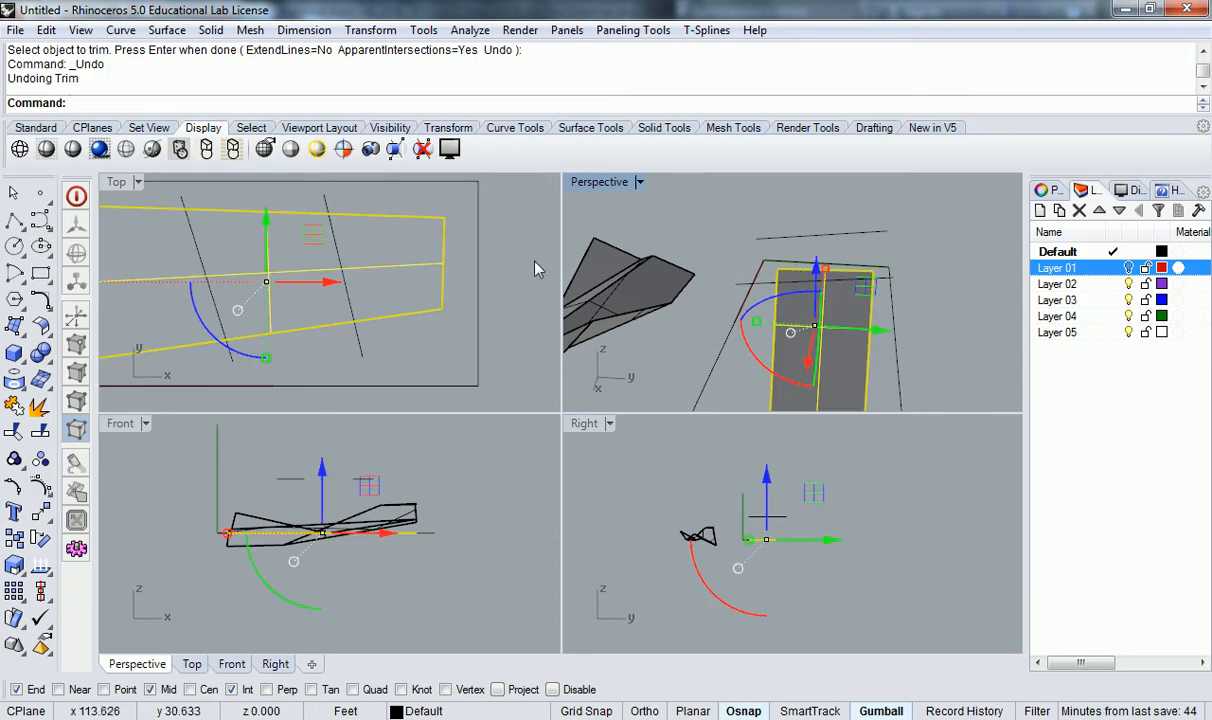
Step: Split the four-corner surface in the Top view using both raised slanted lines as cutting objects
right_drag(371, 249, 404, 226)
key(Escape)
text(Split)
key(Return)
right_drag(325, 241, 365, 262)
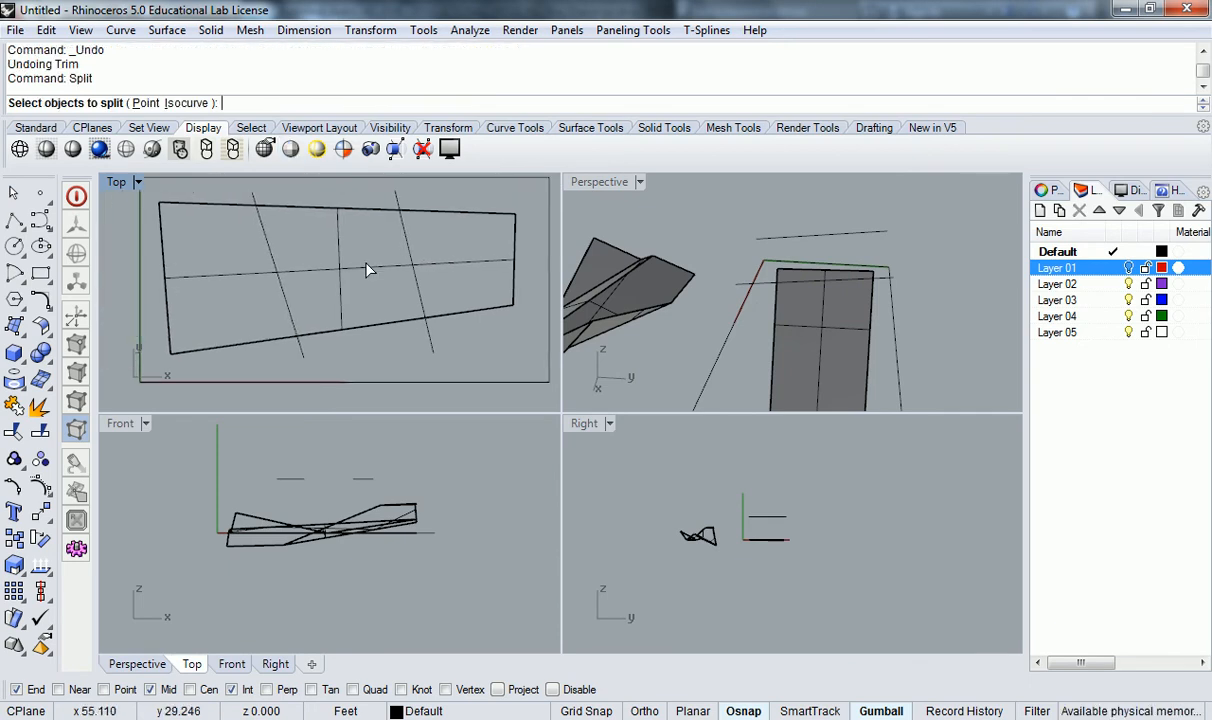
click(341, 244)
key(Return)
click(266, 235)
click(397, 205)
key(Return)
Step: Examine the split surface in the Perspective and Top views and check that the narrow-end piece selects separately
right_drag(871, 279, 817, 289)
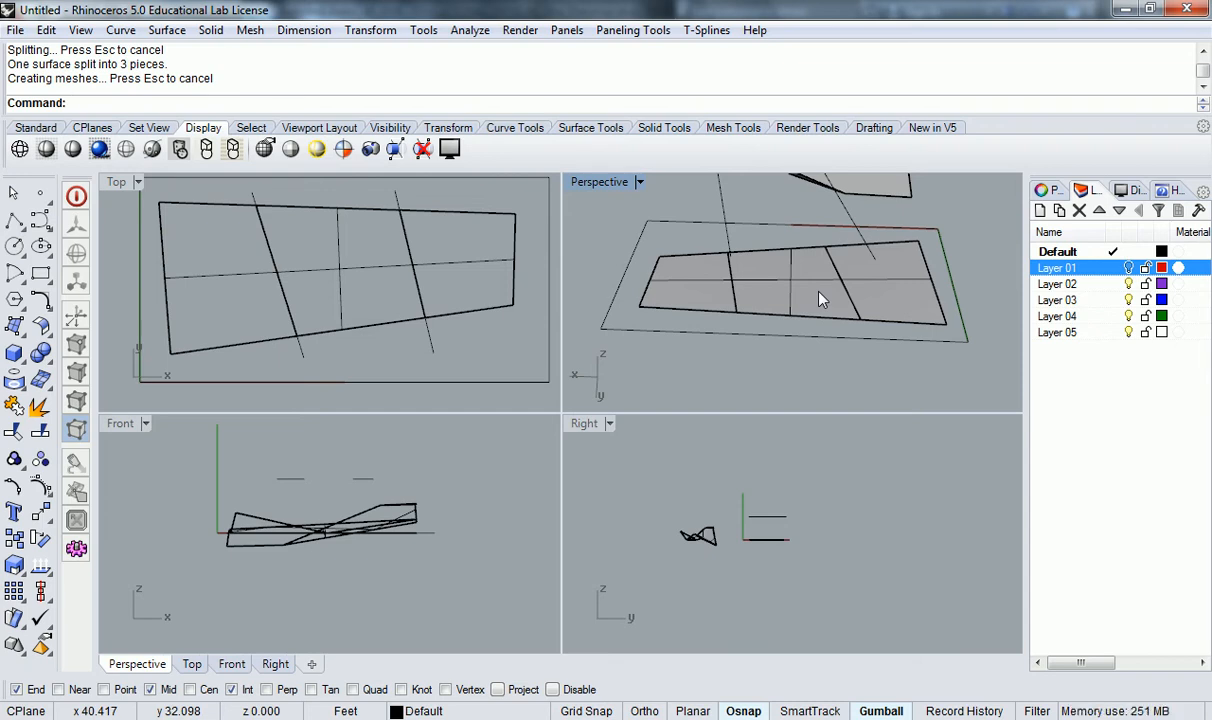
right_drag(439, 262, 377, 264)
mouse_move(742, 260)
right_down()
mouse_move(730, 208)
mouse_move(744, 253)
right_up()
right_drag(846, 262, 812, 268)
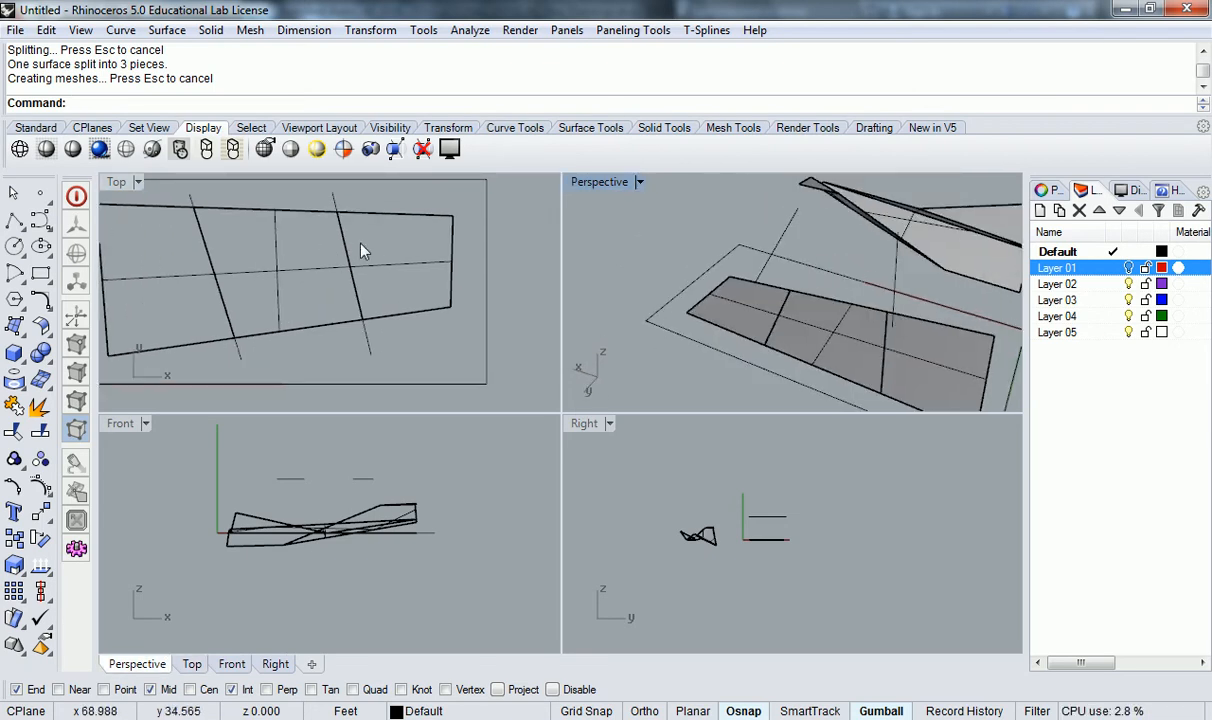
right_drag(331, 222, 385, 224)
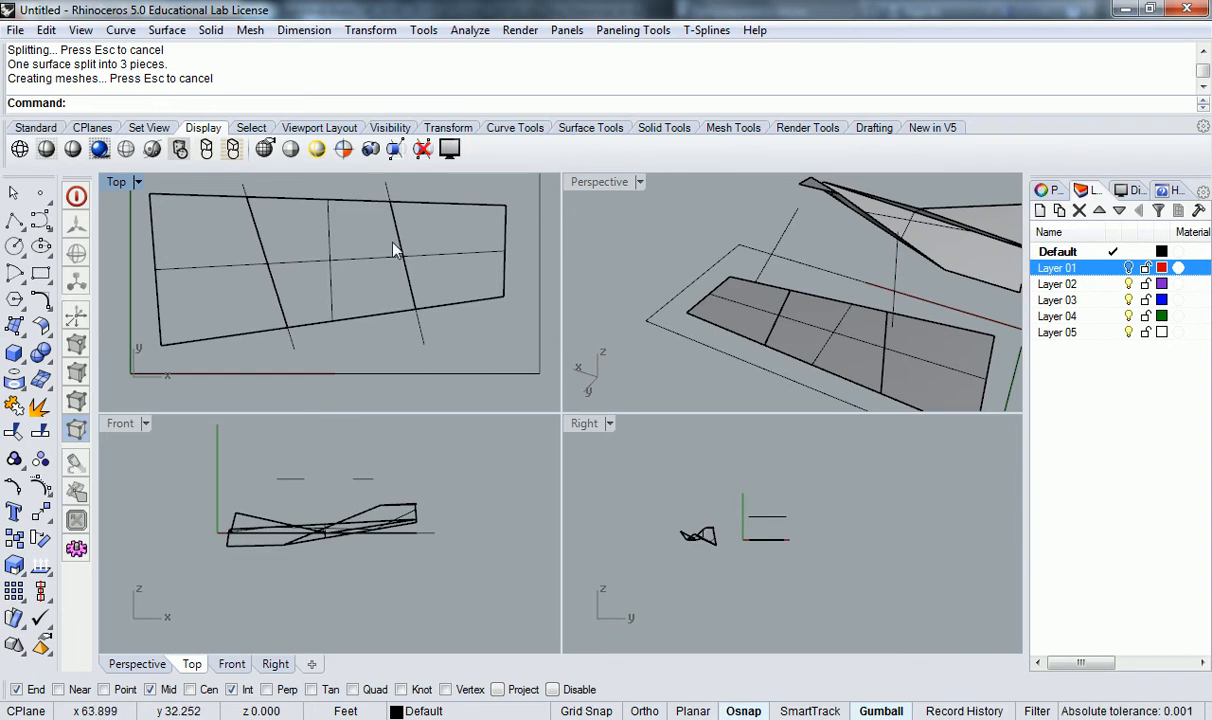
right_drag(395, 232, 411, 248)
shift+right_drag(853, 338, 776, 280)
click(682, 255)
key(Escape)
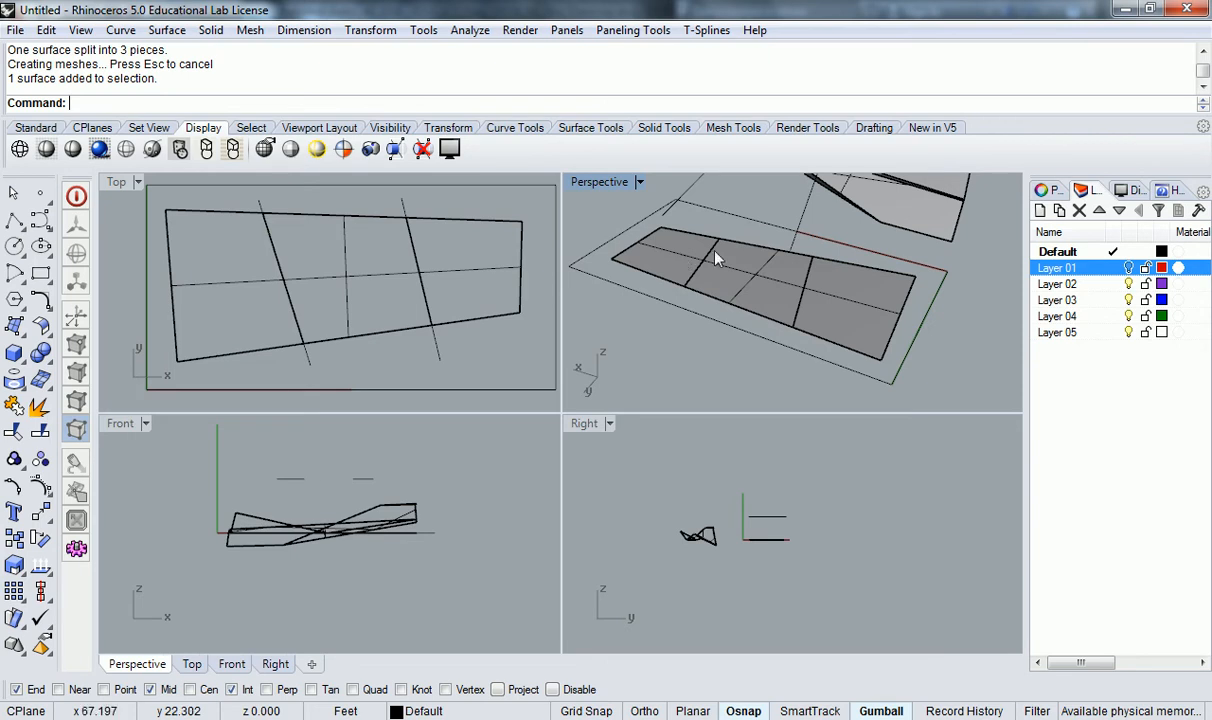
Step: Fold the narrow-end piece up to nearly vertical about its split edge with Rotate3D, picking the final position in the Front view
click(683, 262)
scroll(680, 261, up, 3)
scroll(846, 285, down, 2)
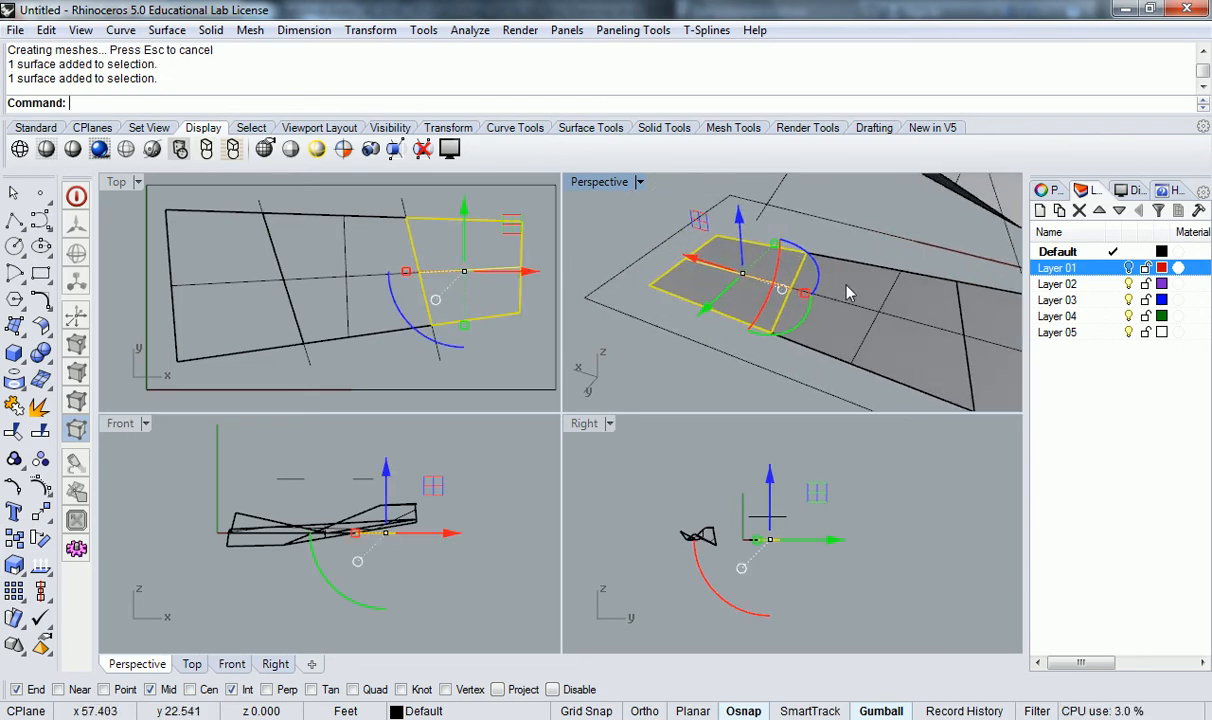
text(Rotate3D)
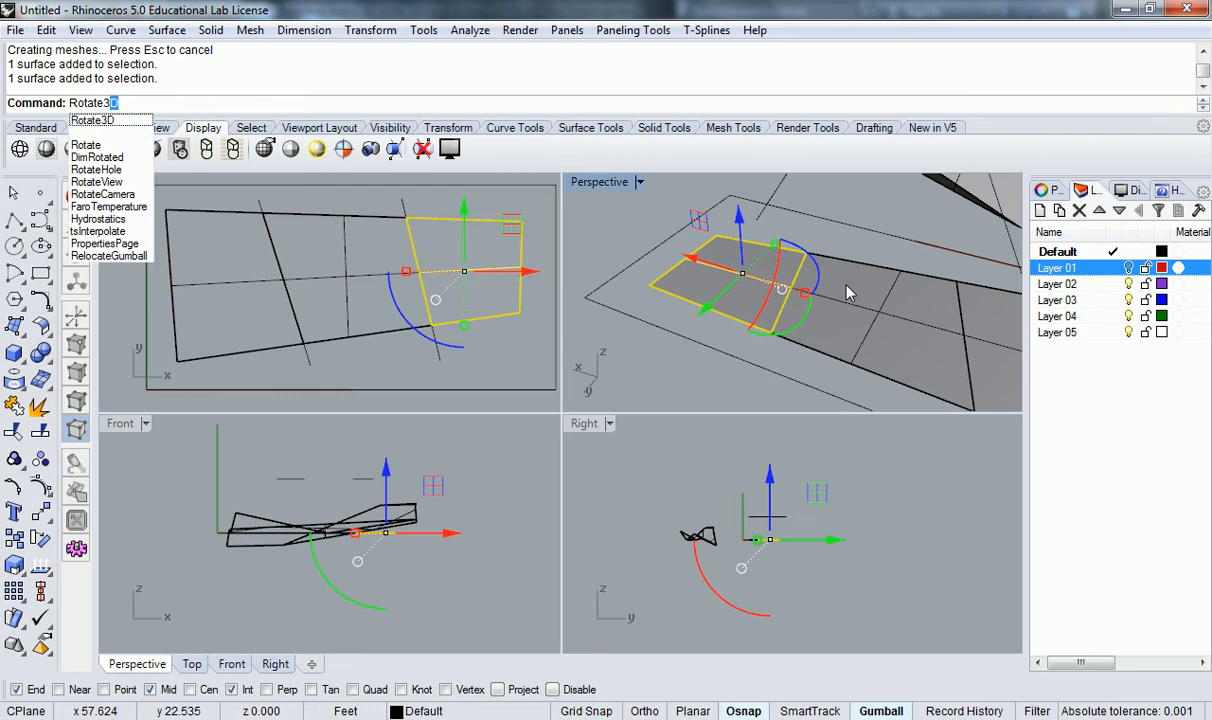
key(Return)
click(806, 252)
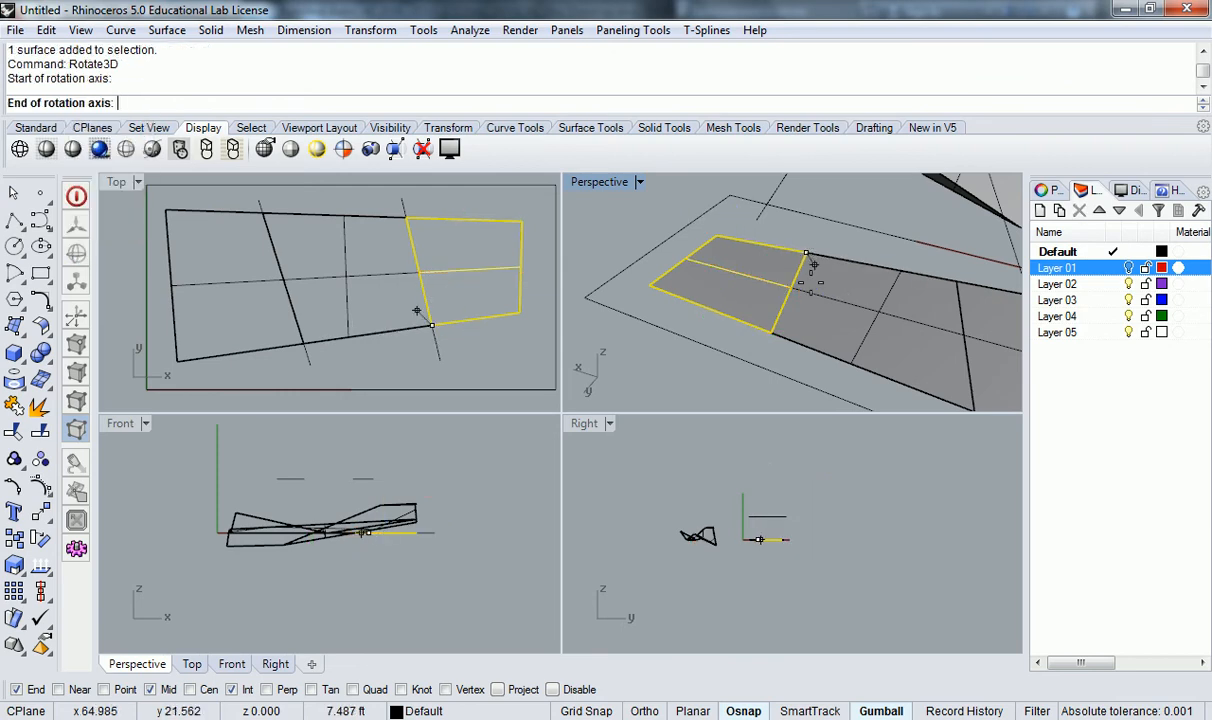
click(772, 332)
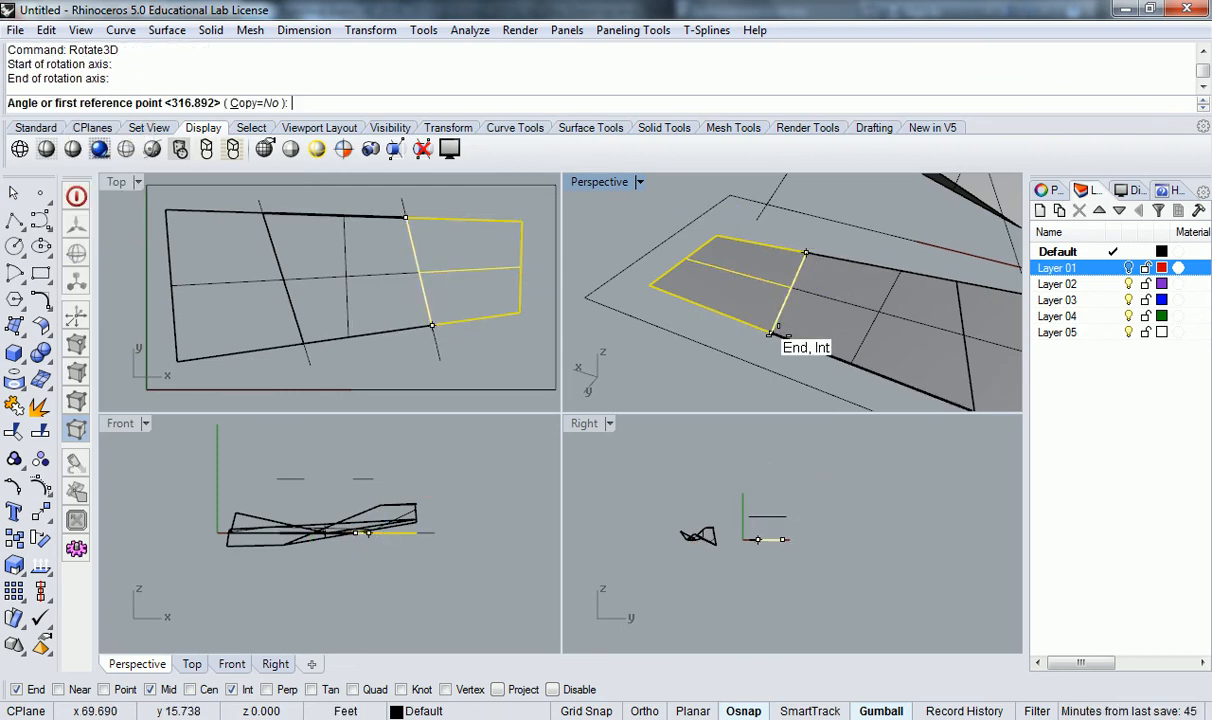
click(651, 283)
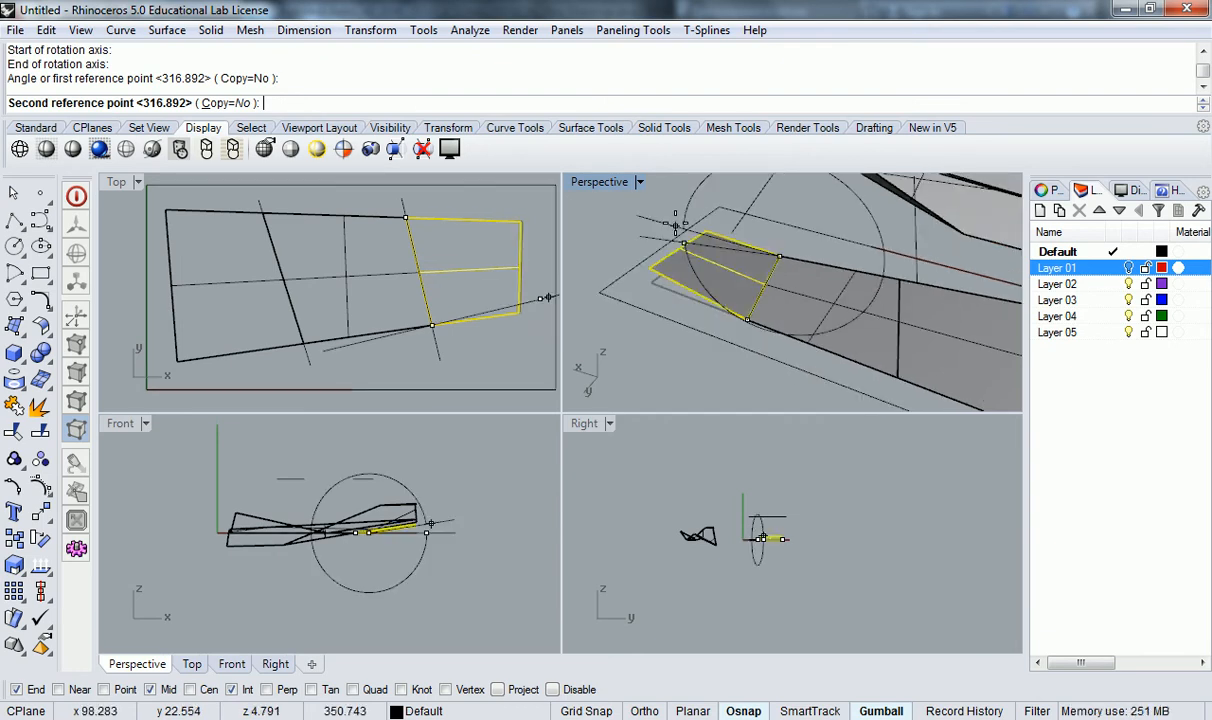
scroll(696, 208, down, 5)
shift+right_drag(698, 209, 698, 291)
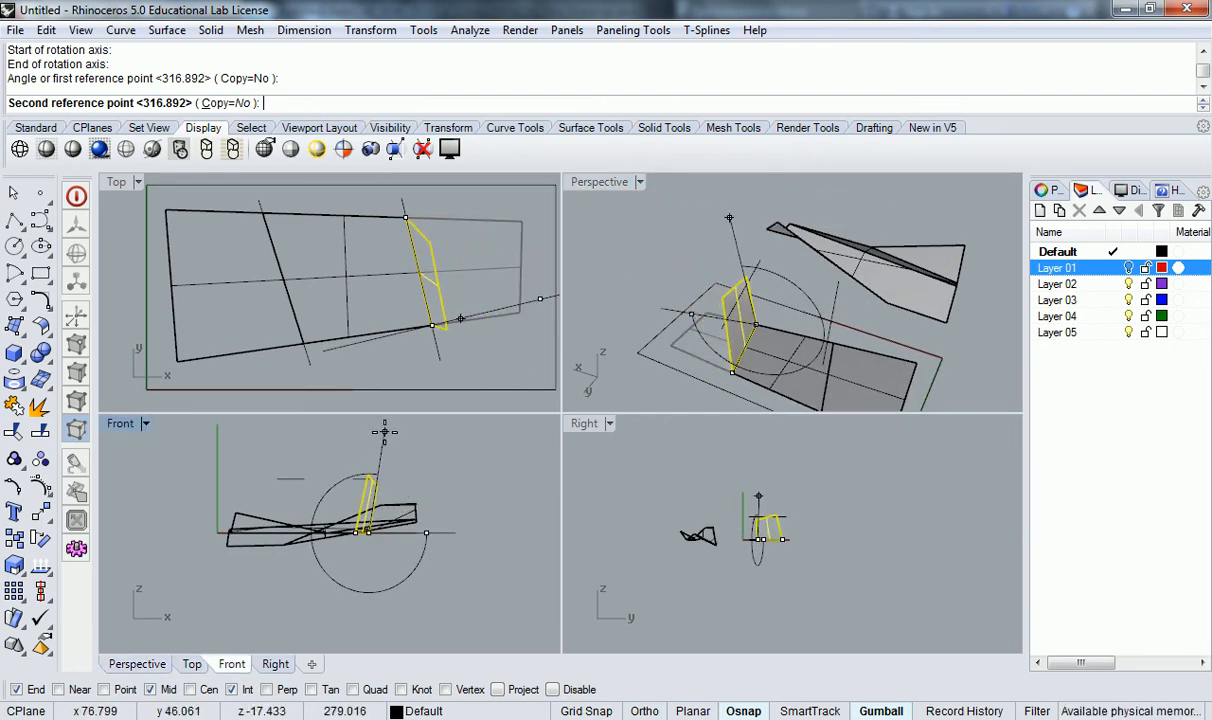
click(382, 432)
Step: Fold the wide-end piece up to nearly vertical about its split edge with Rotate3D, picking the final position in the Front view
right_drag(870, 363, 784, 269)
click(818, 316)
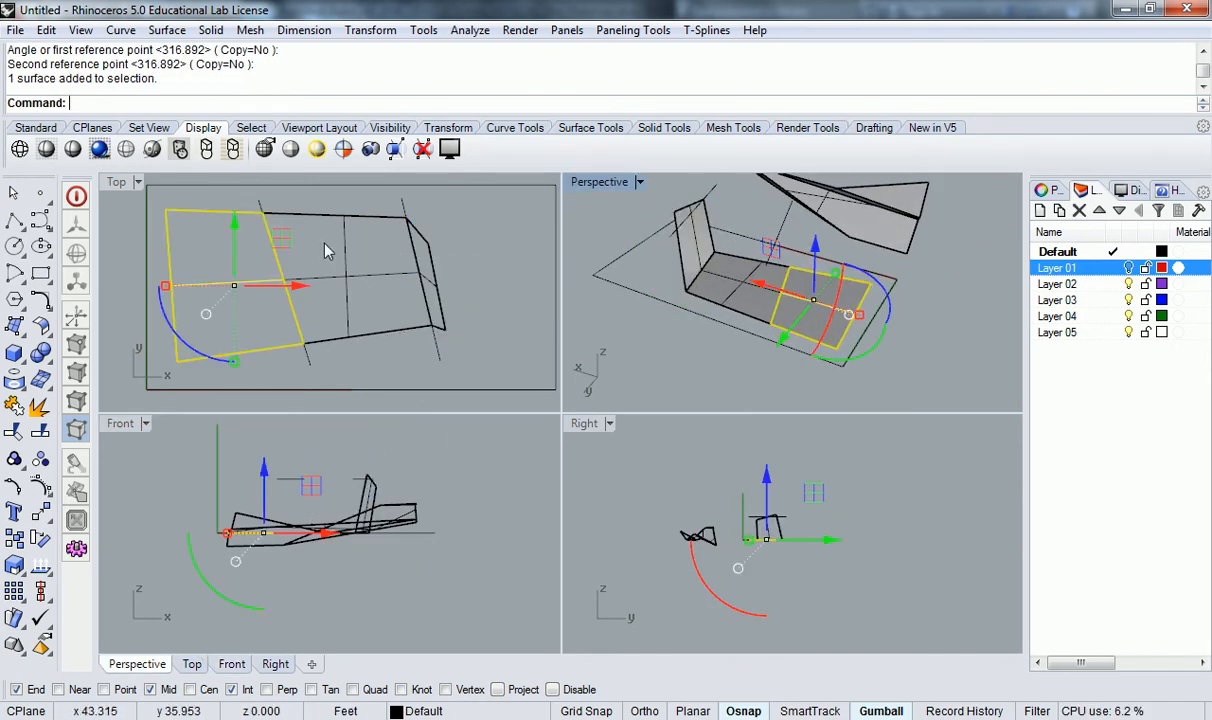
right_drag(329, 253, 331, 267)
right_click(455, 276)
click(790, 267)
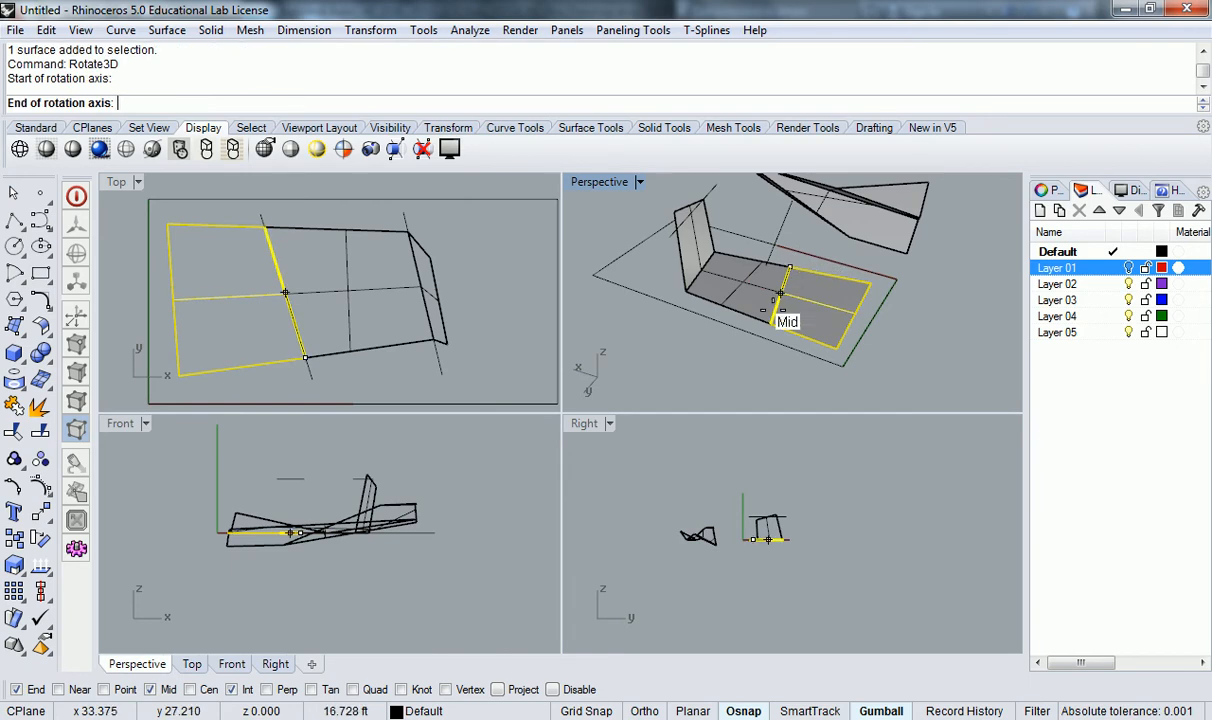
click(770, 322)
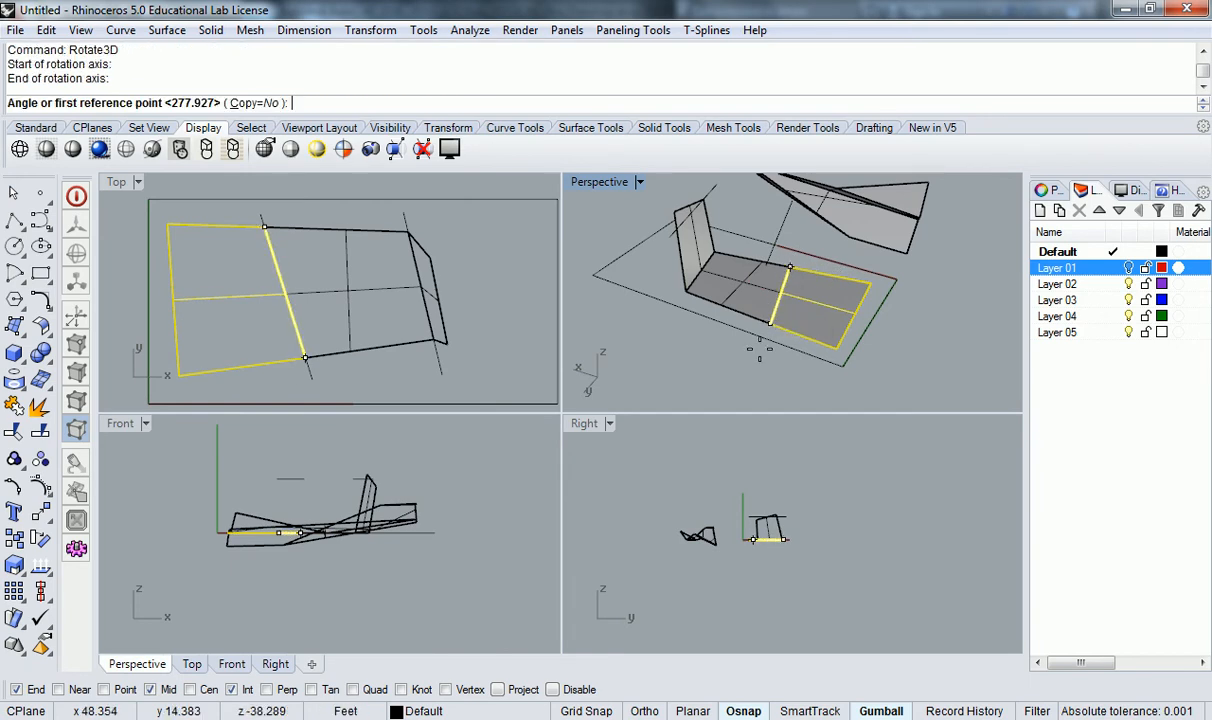
click(871, 276)
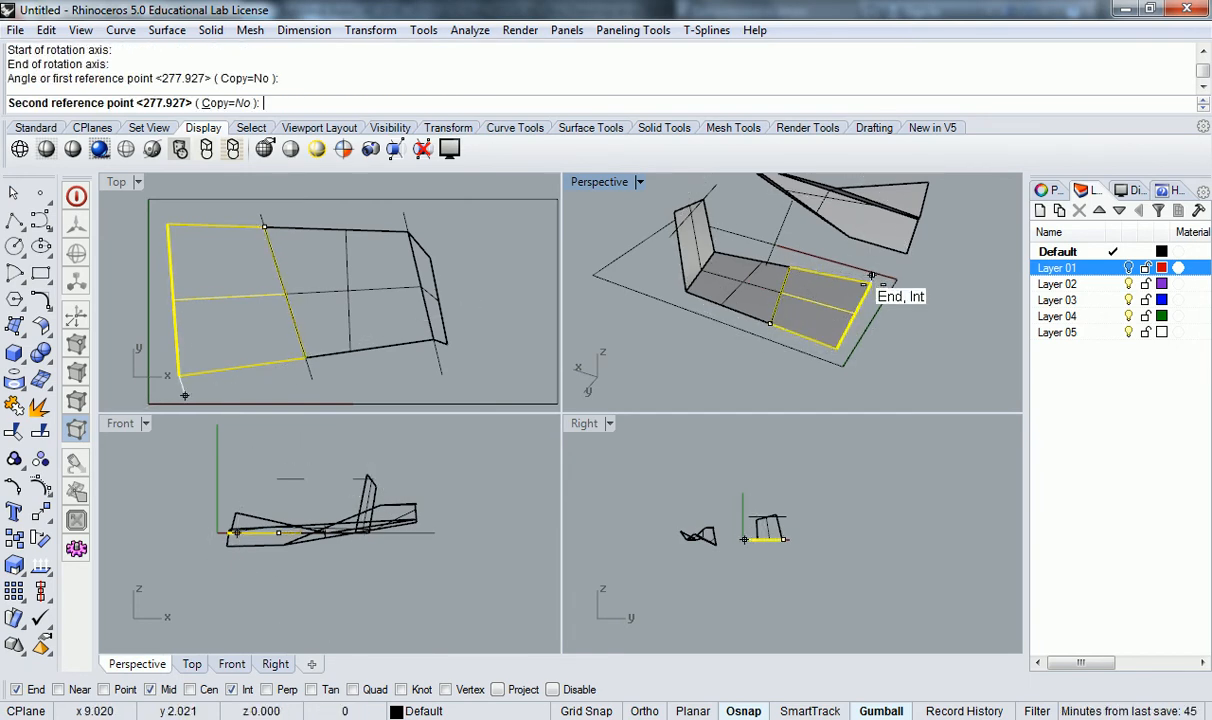
click(293, 441)
Step: Delete the two slanted cutting lines floating above the surface
right_drag(808, 306, 855, 292)
key(Escape)
click(890, 285)
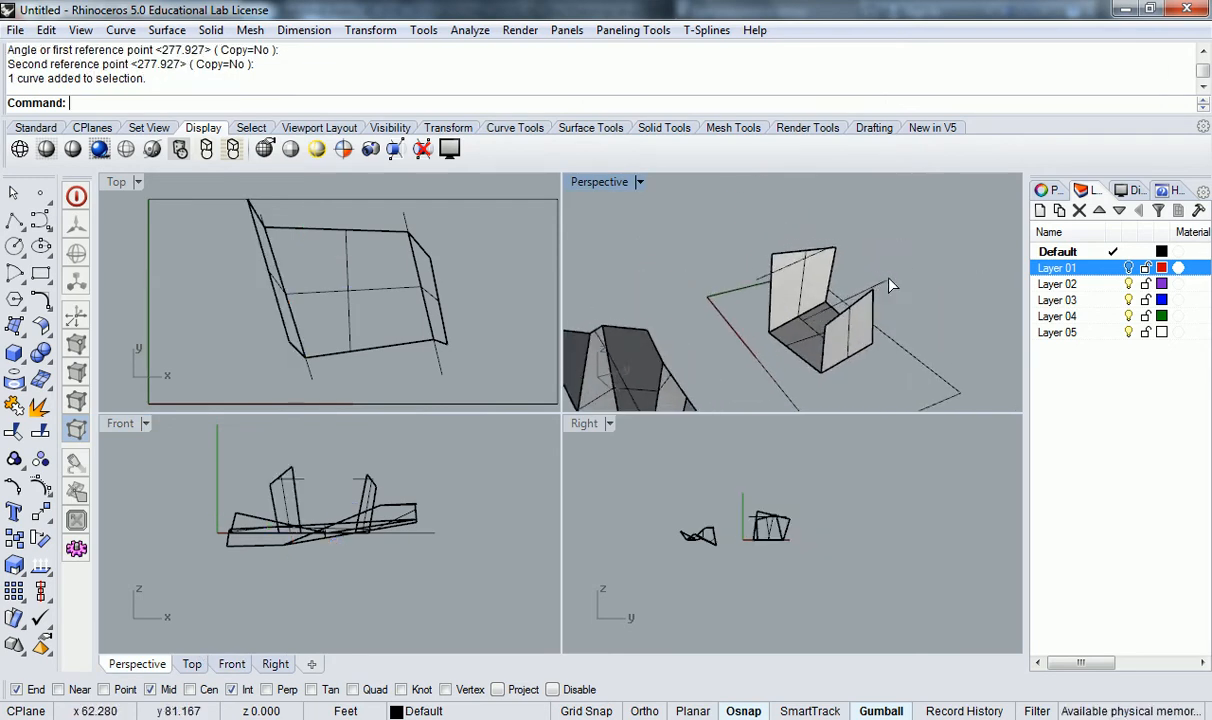
key(Delete)
Step: Maximize the Perspective viewport with the open top between the two upright end pieces in view
right_drag(765, 285, 754, 320)
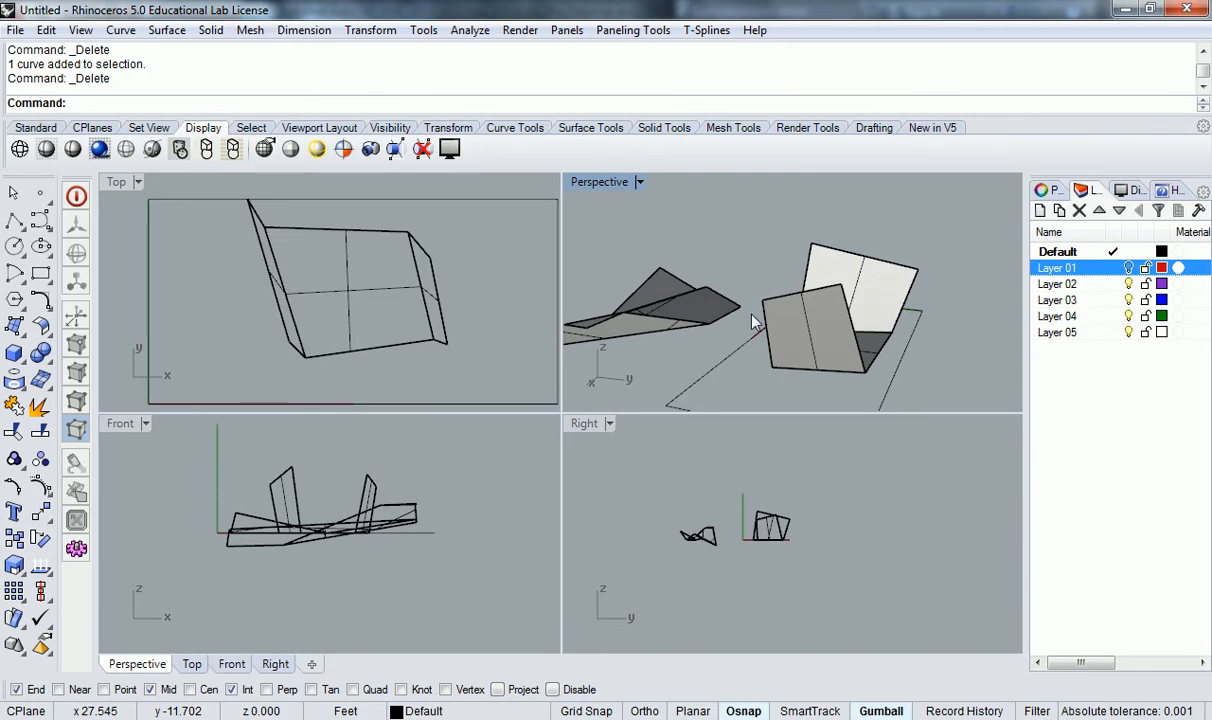
right_drag(719, 217, 935, 325)
scroll(843, 264, up, 9)
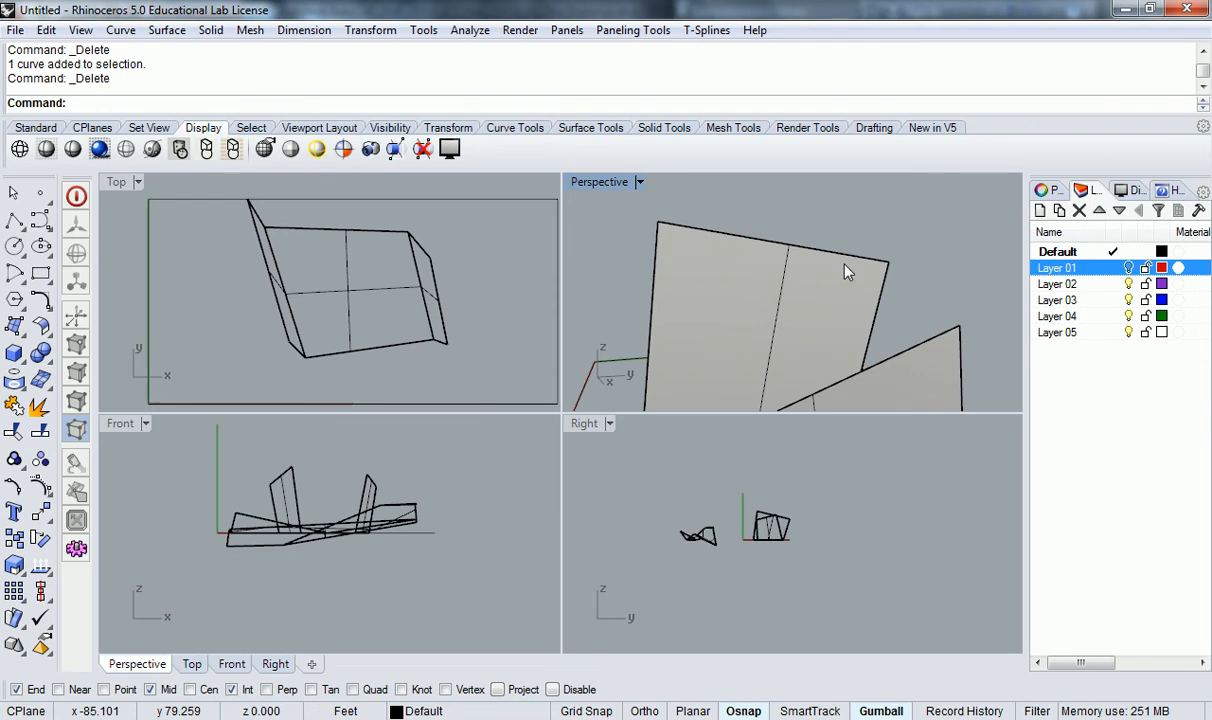
scroll(829, 266, down, 8)
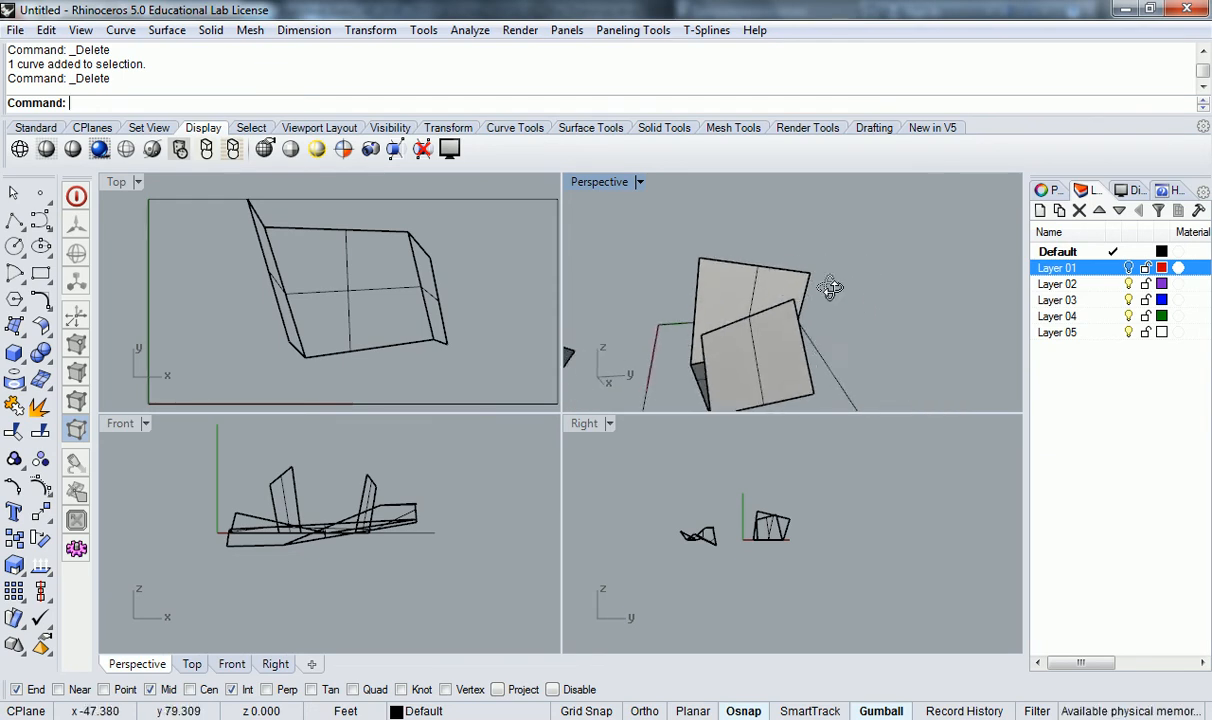
right_drag(706, 327, 770, 290)
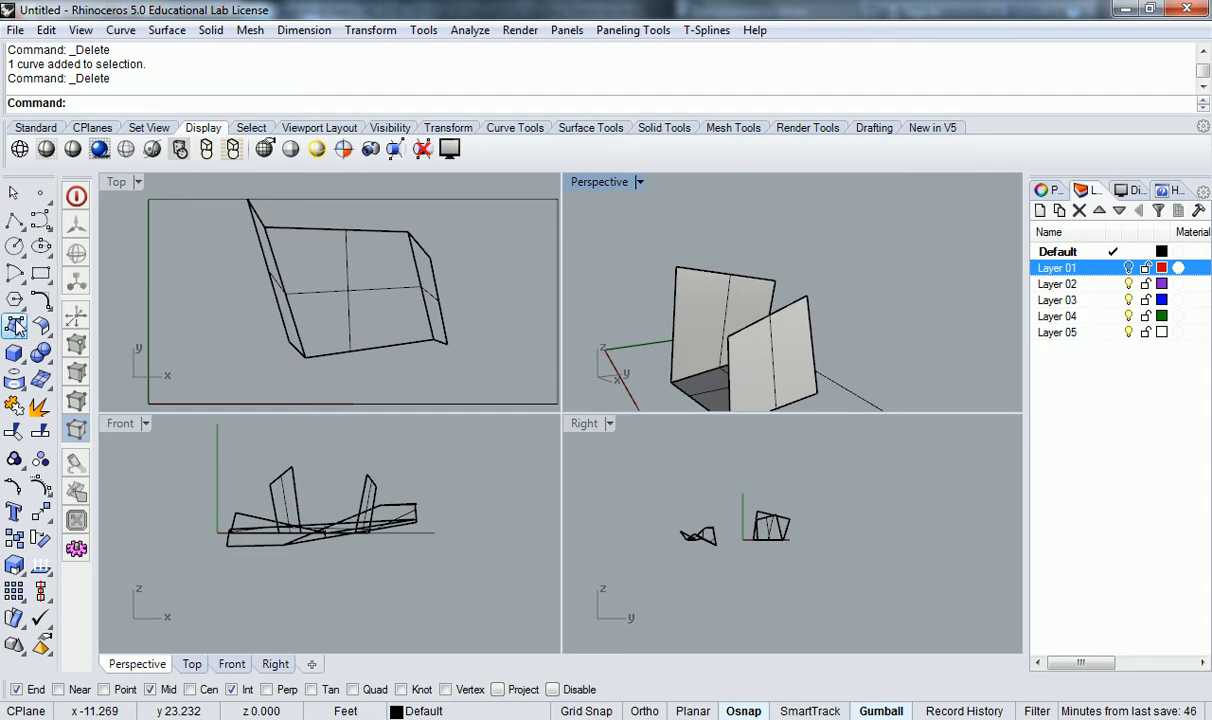
double_click(615, 181)
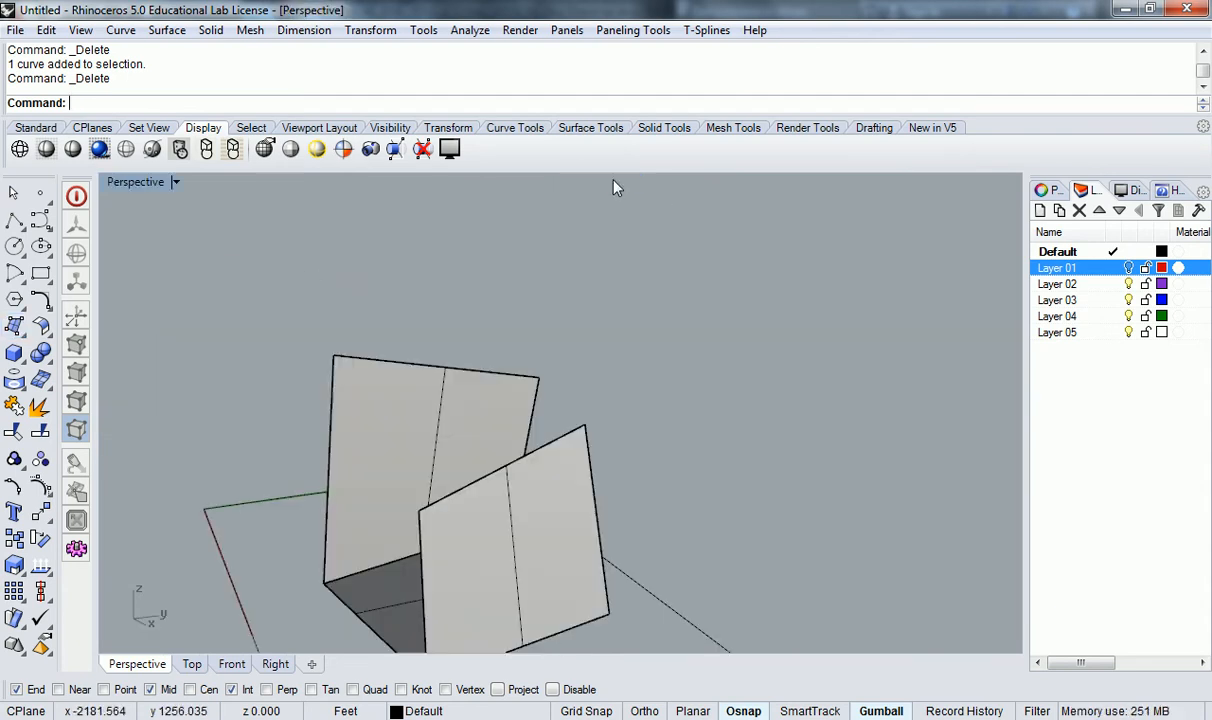
right_drag(507, 358, 571, 349)
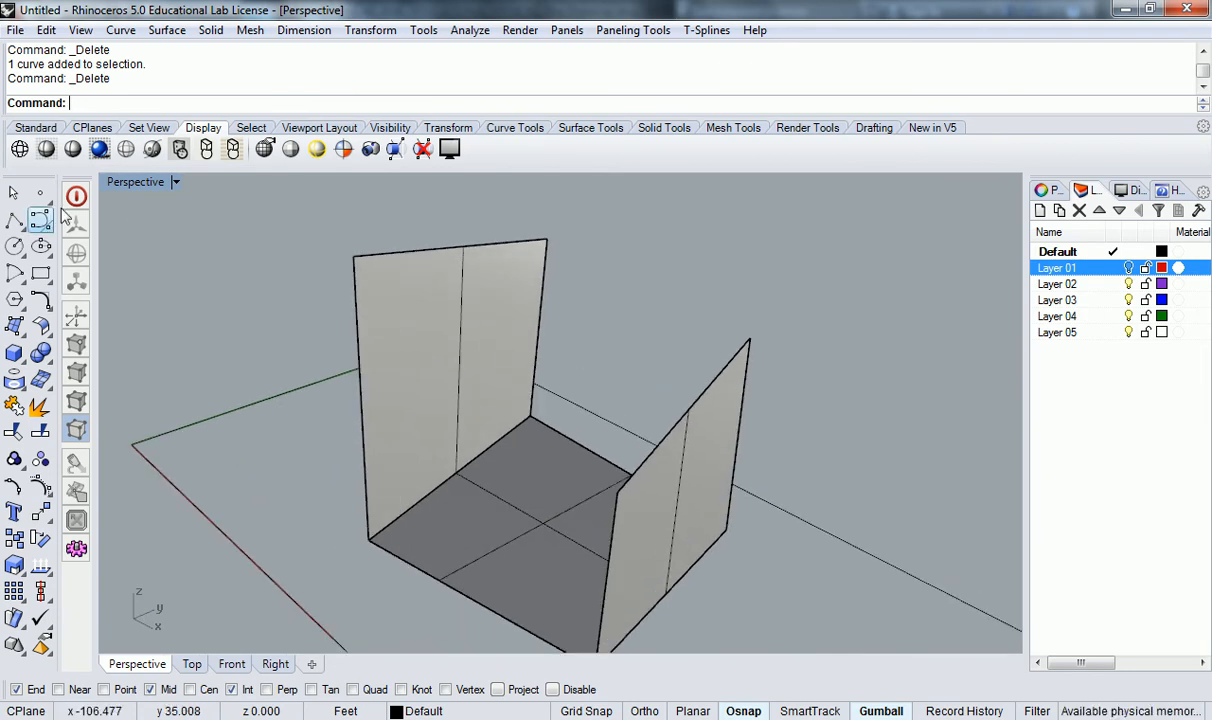
Step: Try a four-corner surface spanning the top corners of both upright pieces, and undo it after viewing
click(15, 326)
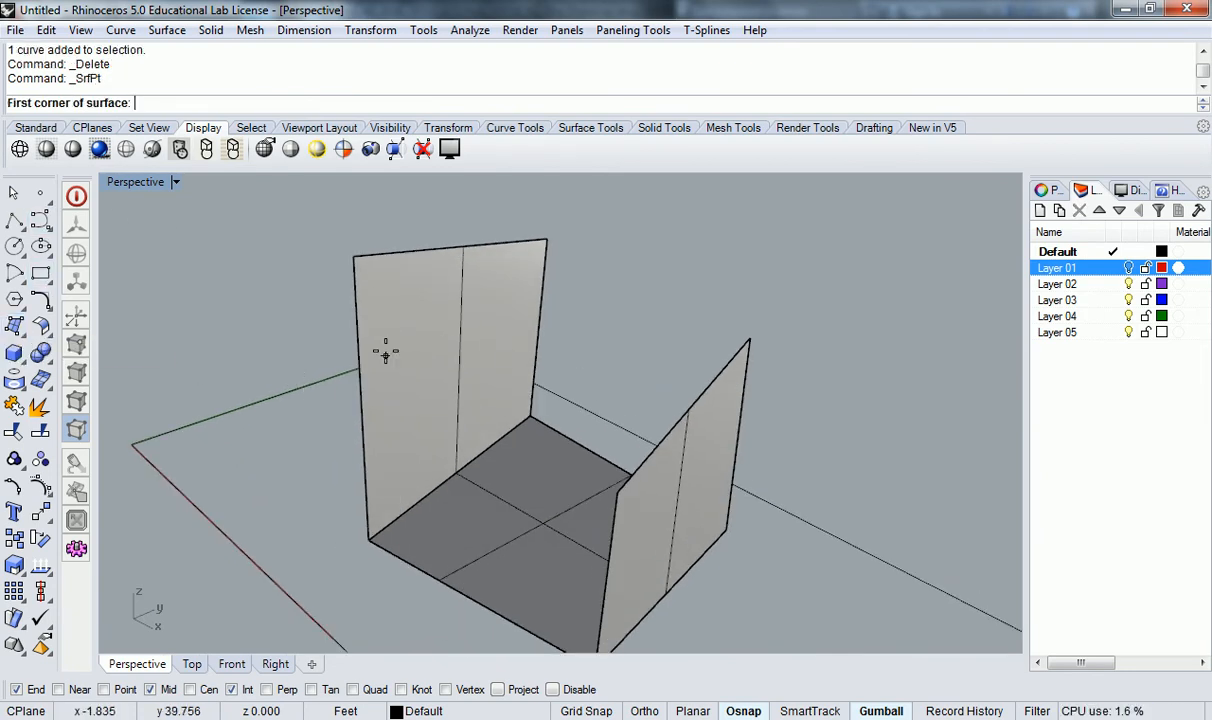
click(353, 256)
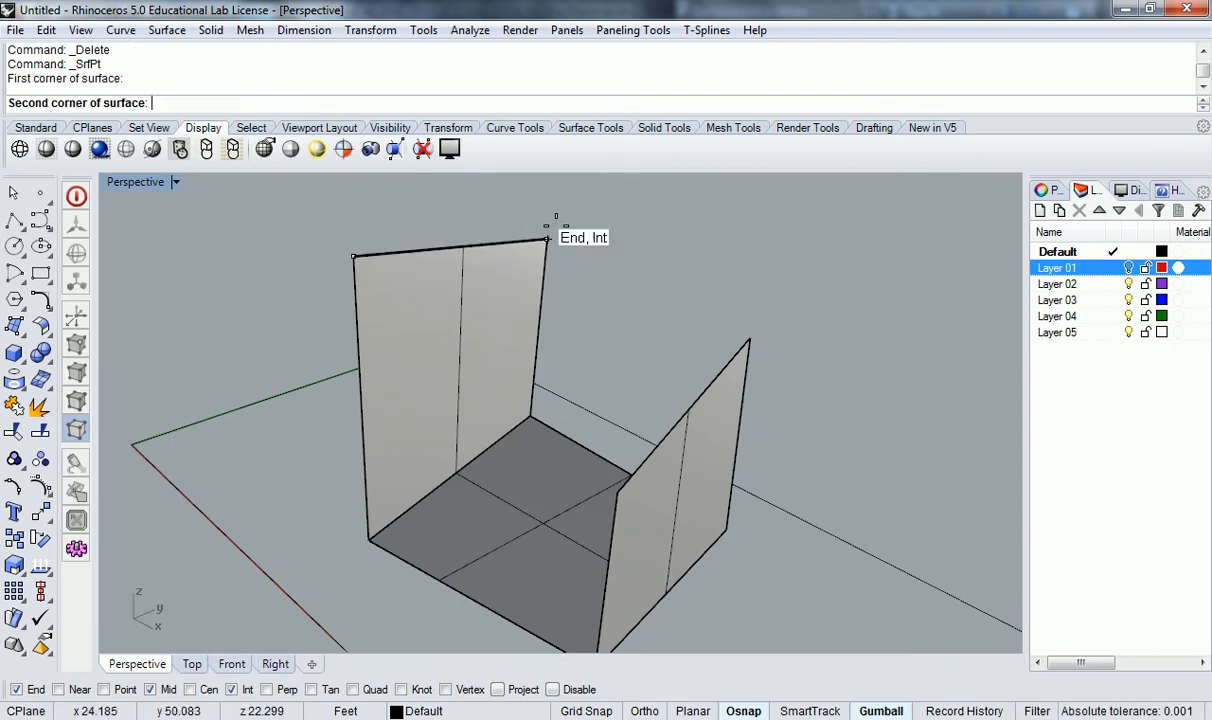
click(547, 240)
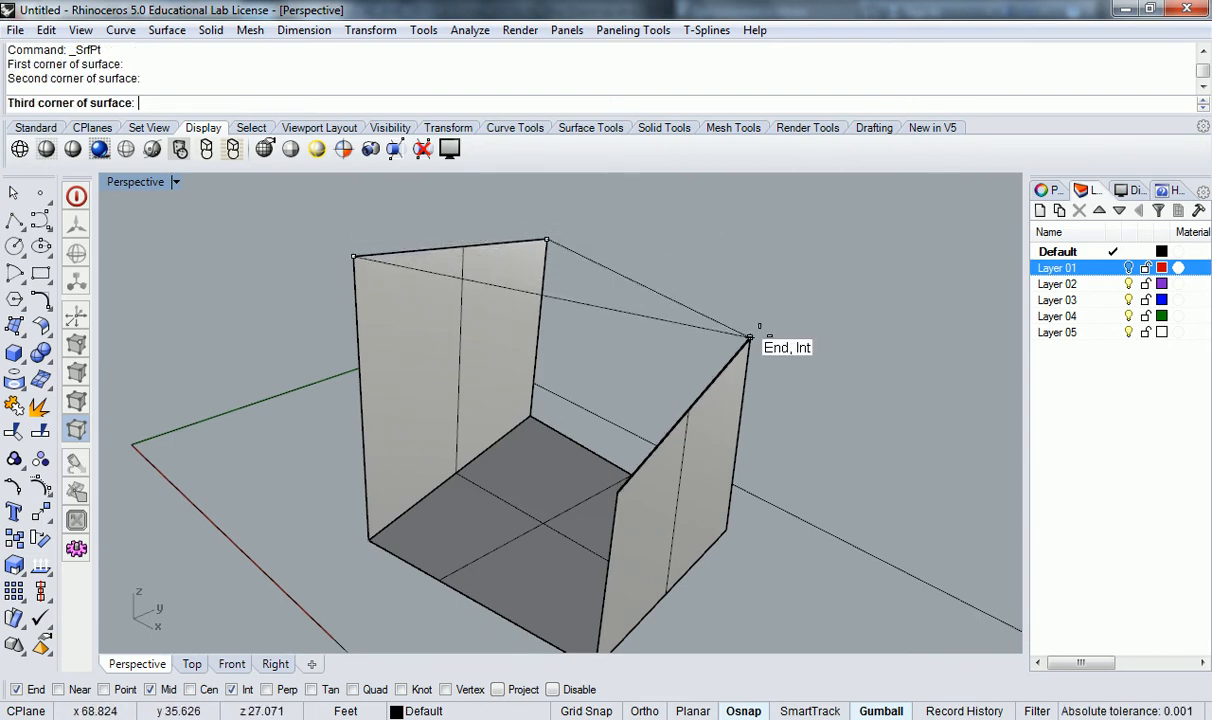
click(750, 339)
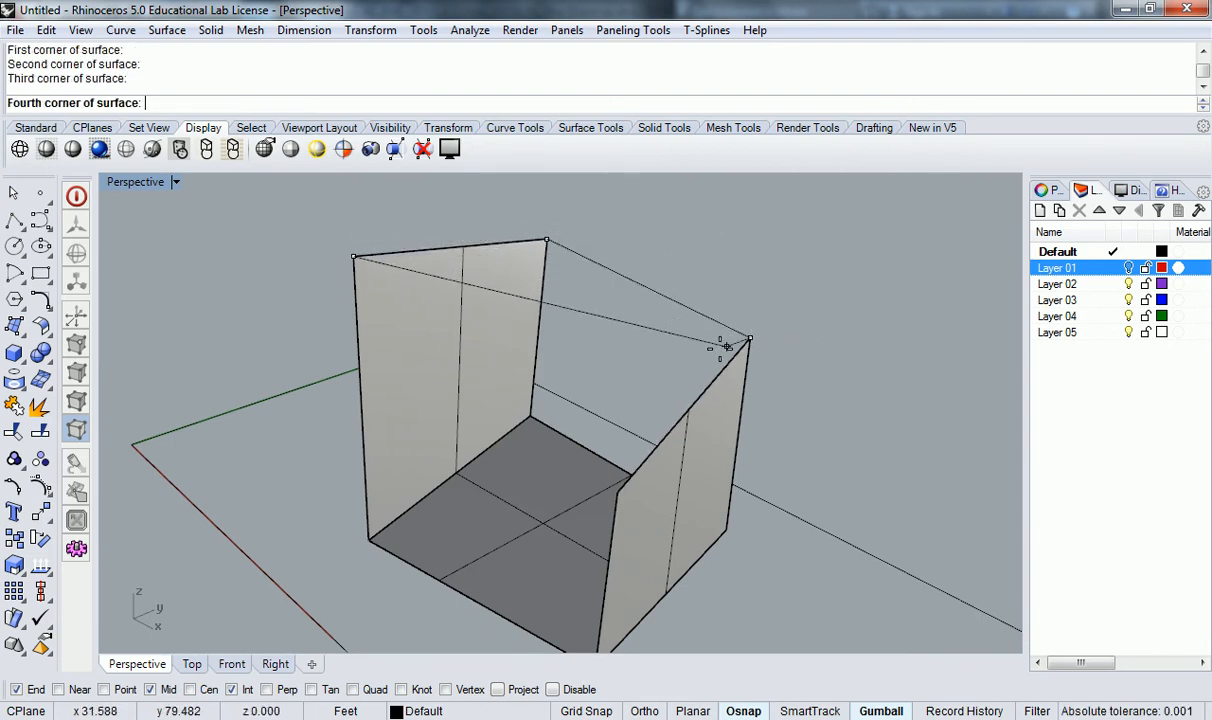
click(617, 491)
right_drag(649, 429, 668, 376)
key(ctrl+z)
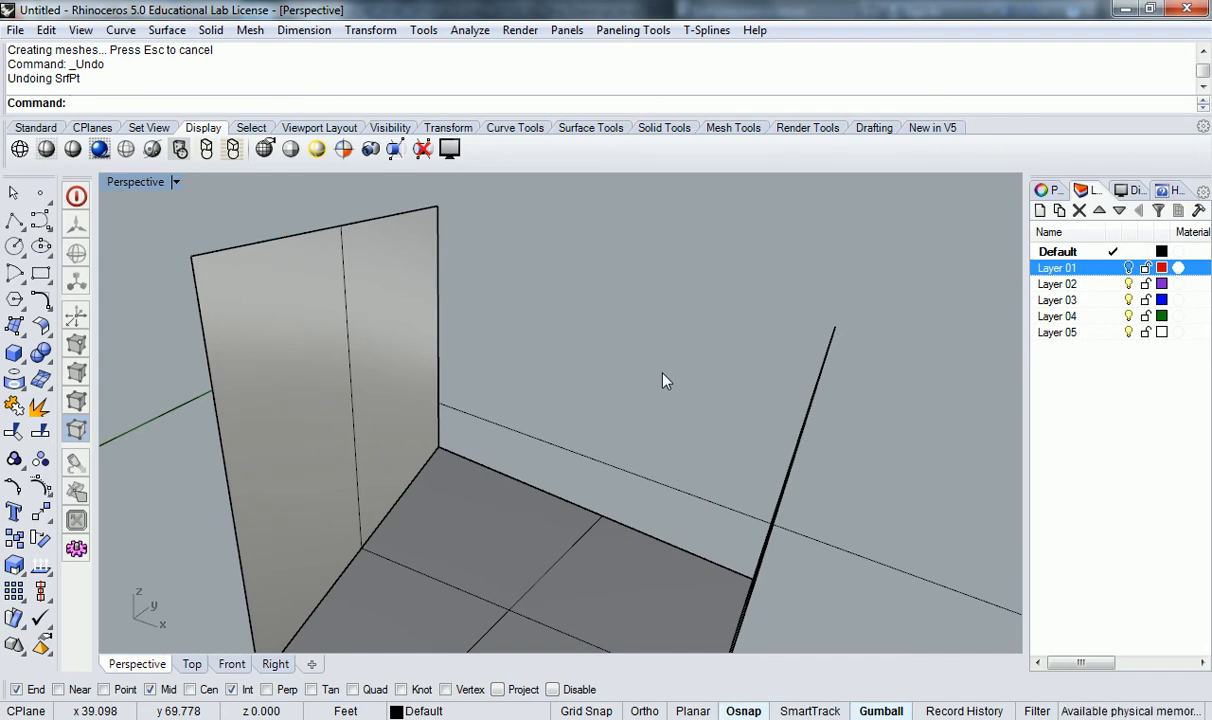
scroll(663, 379, down, 3)
right_drag(663, 379, 557, 370)
scroll(575, 370, down, 3)
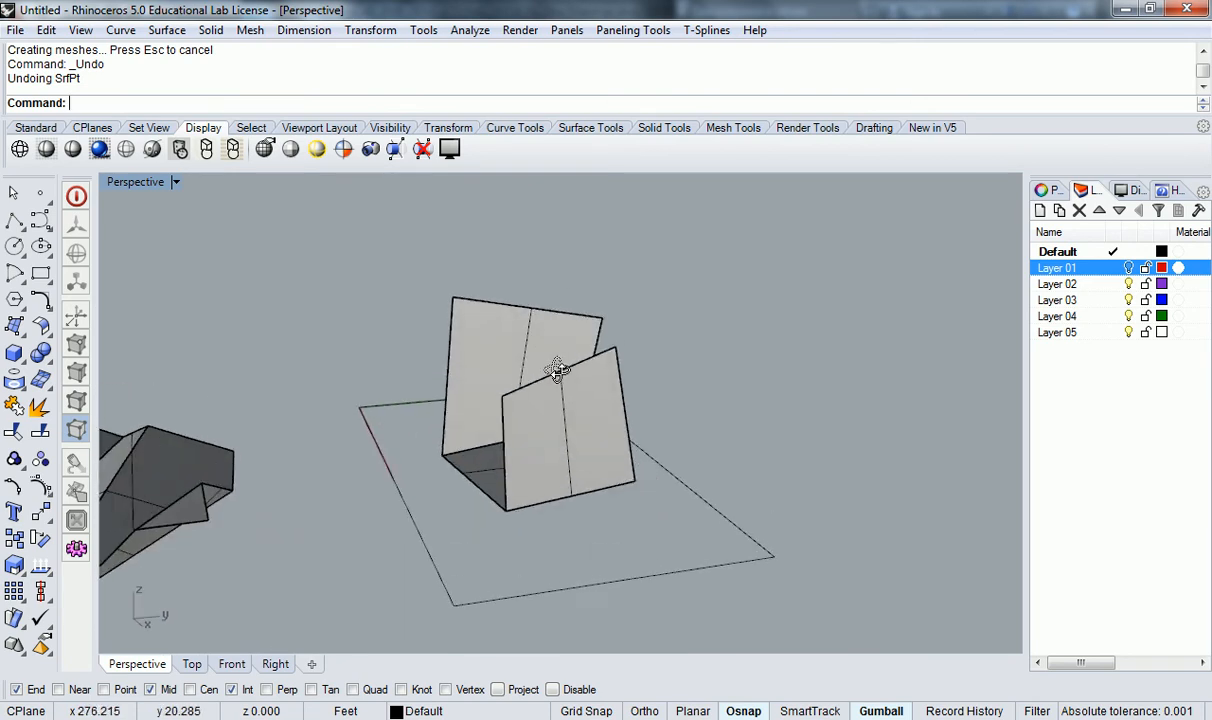
scroll(537, 312, up, 5)
right_drag(540, 316, 590, 383)
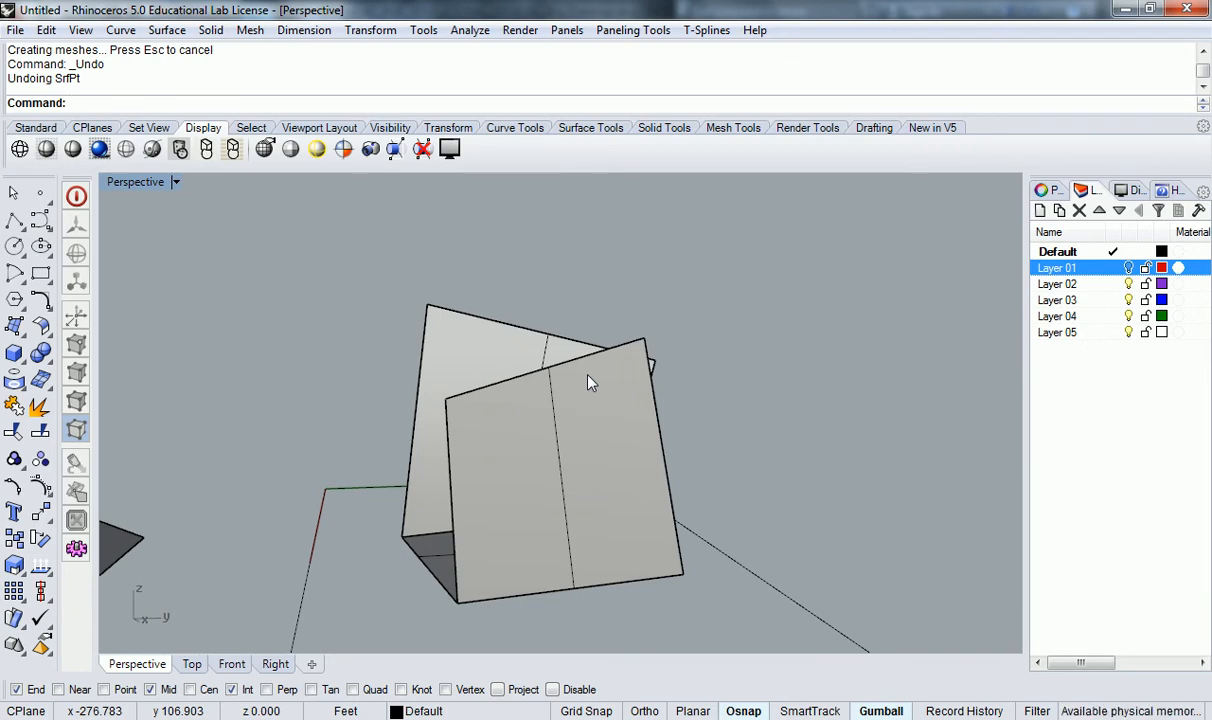
right_drag(571, 365, 585, 376)
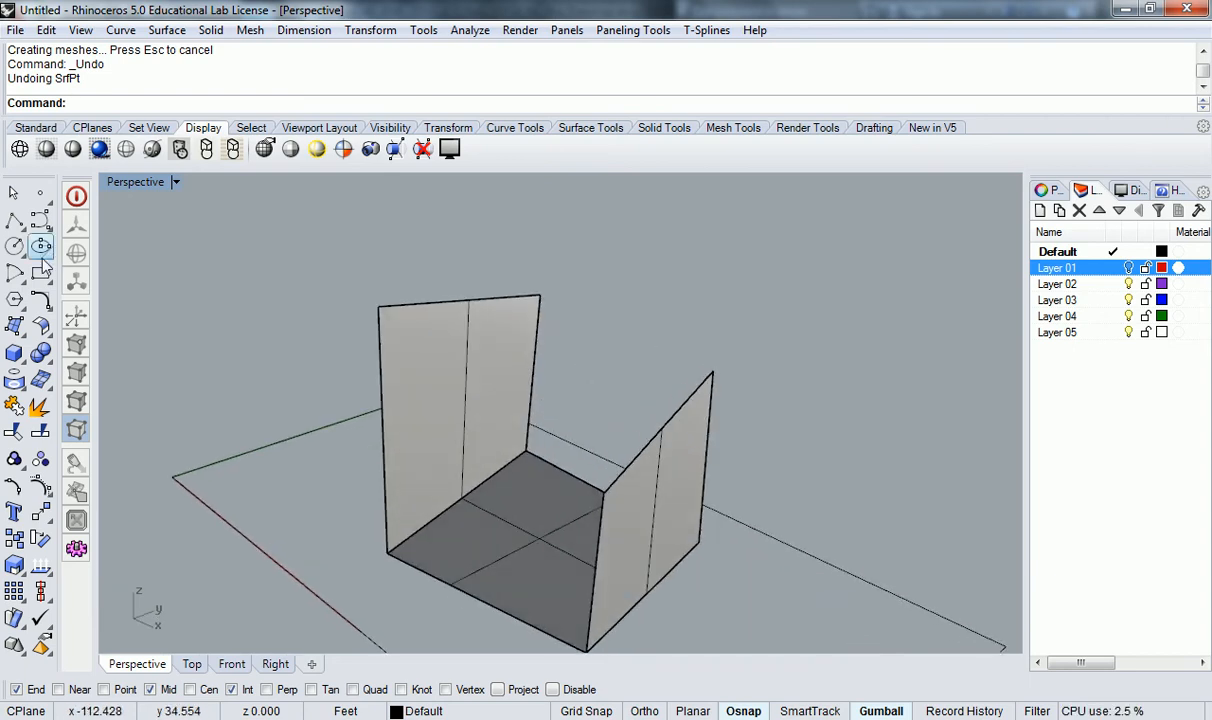
click(15, 326)
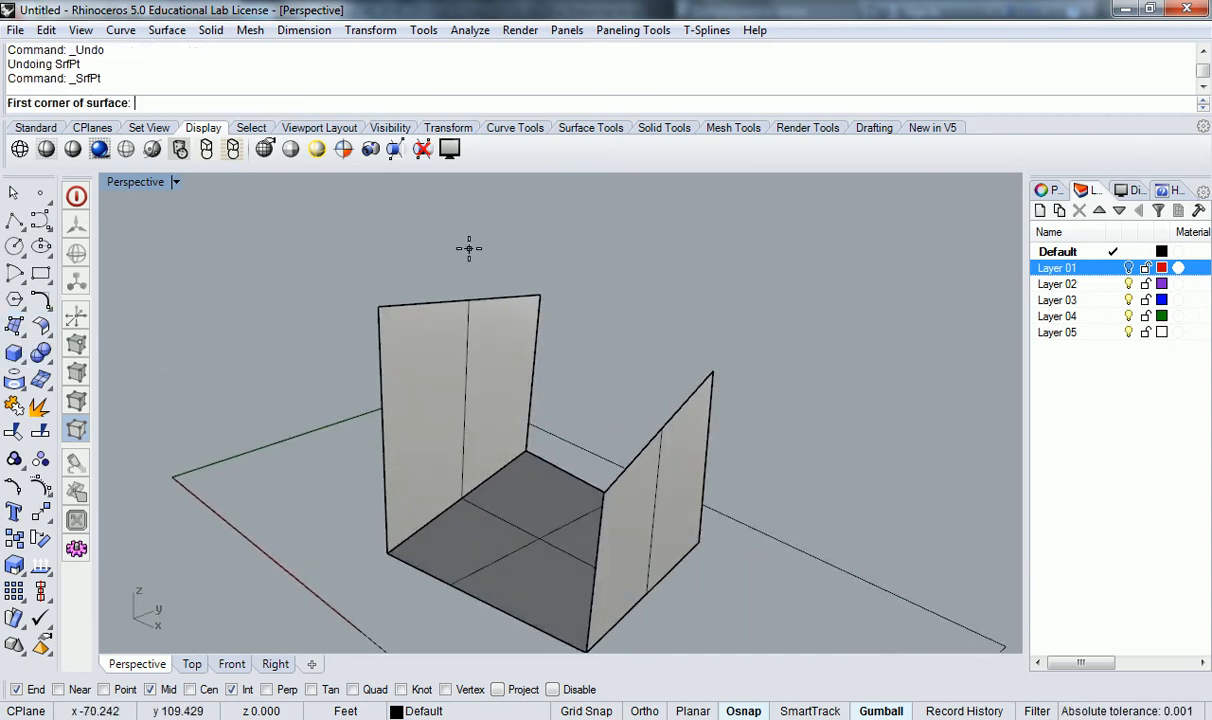
click(379, 304)
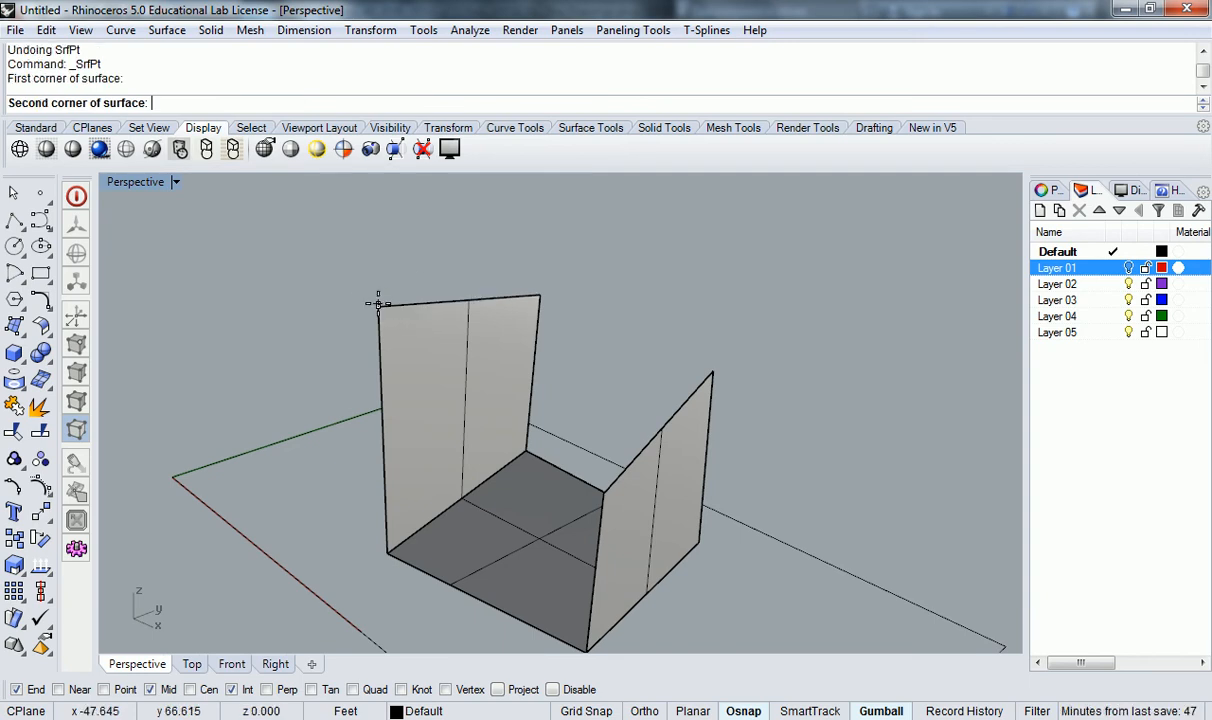
click(538, 288)
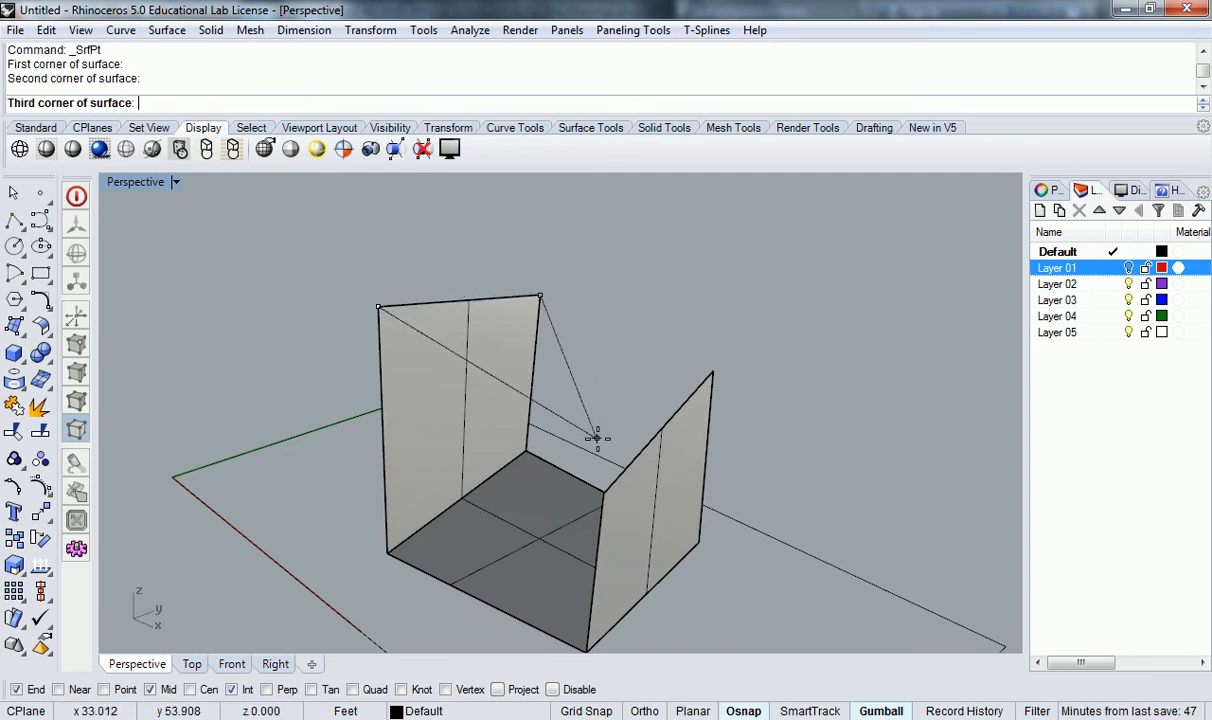
click(604, 490)
right_drag(649, 346, 747, 395)
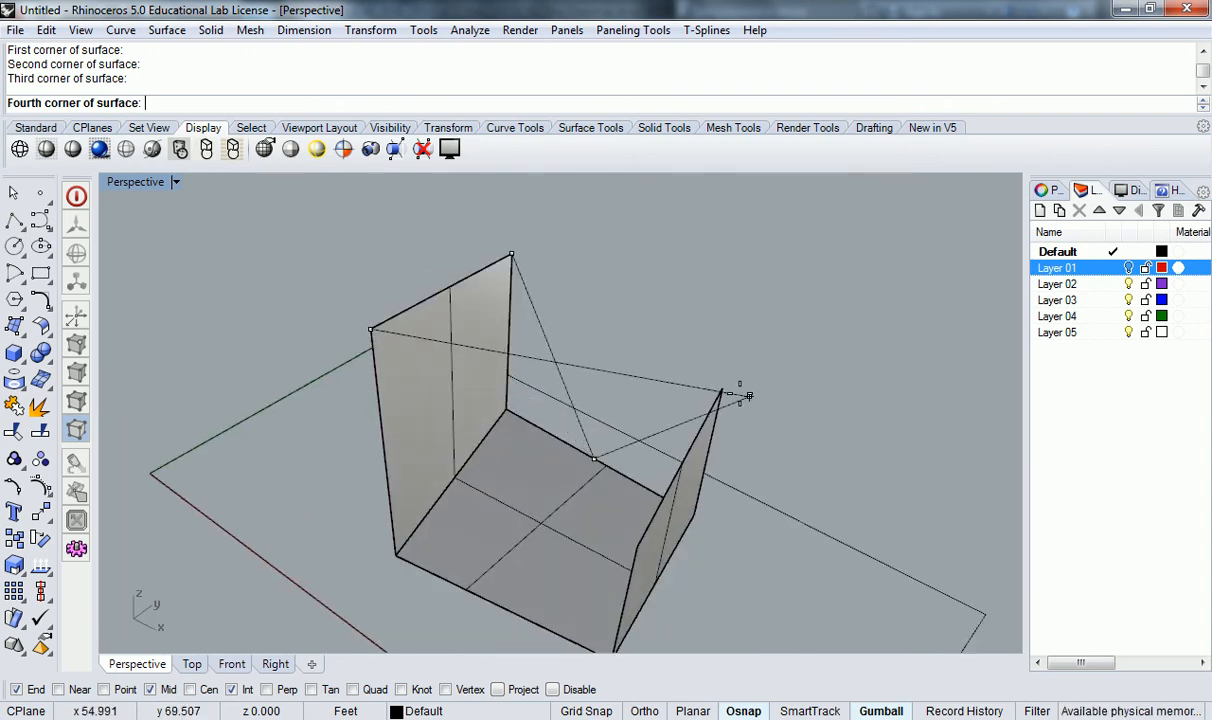
key(ctrl+z)
key(Escape)
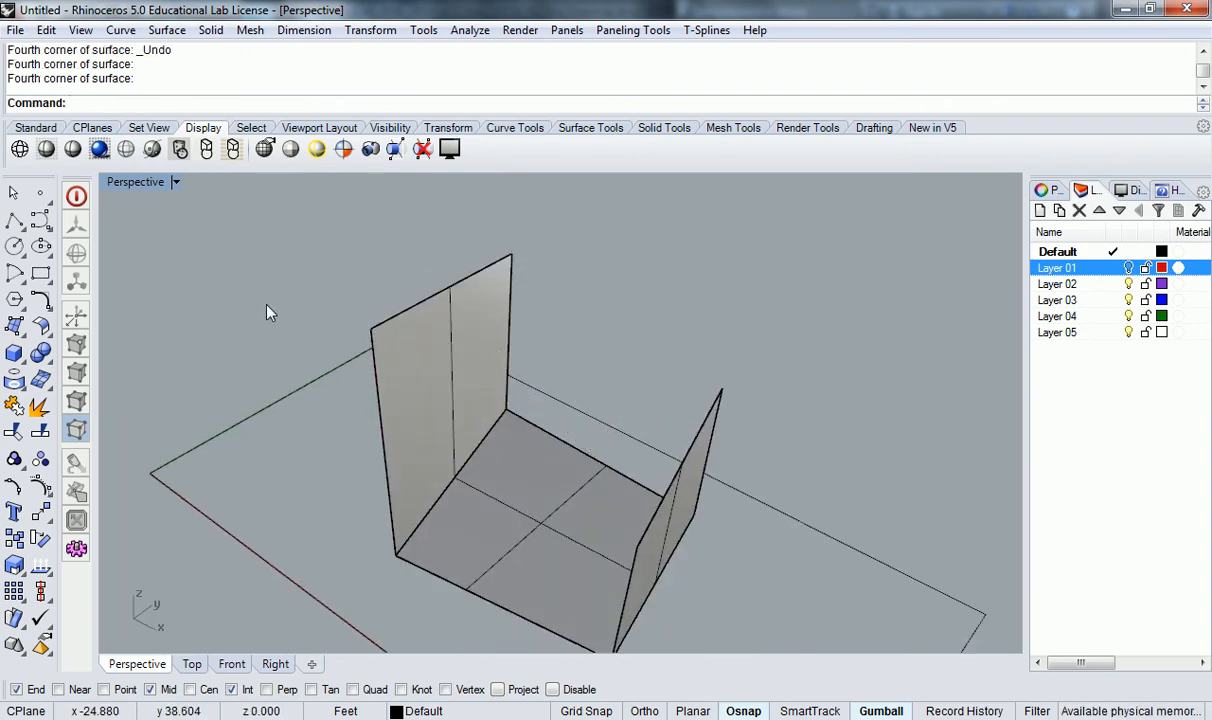
Step: Create a triangular corner-point surface from the wide piece's top edge to the narrow piece's front top corner
click(14, 325)
click(371, 329)
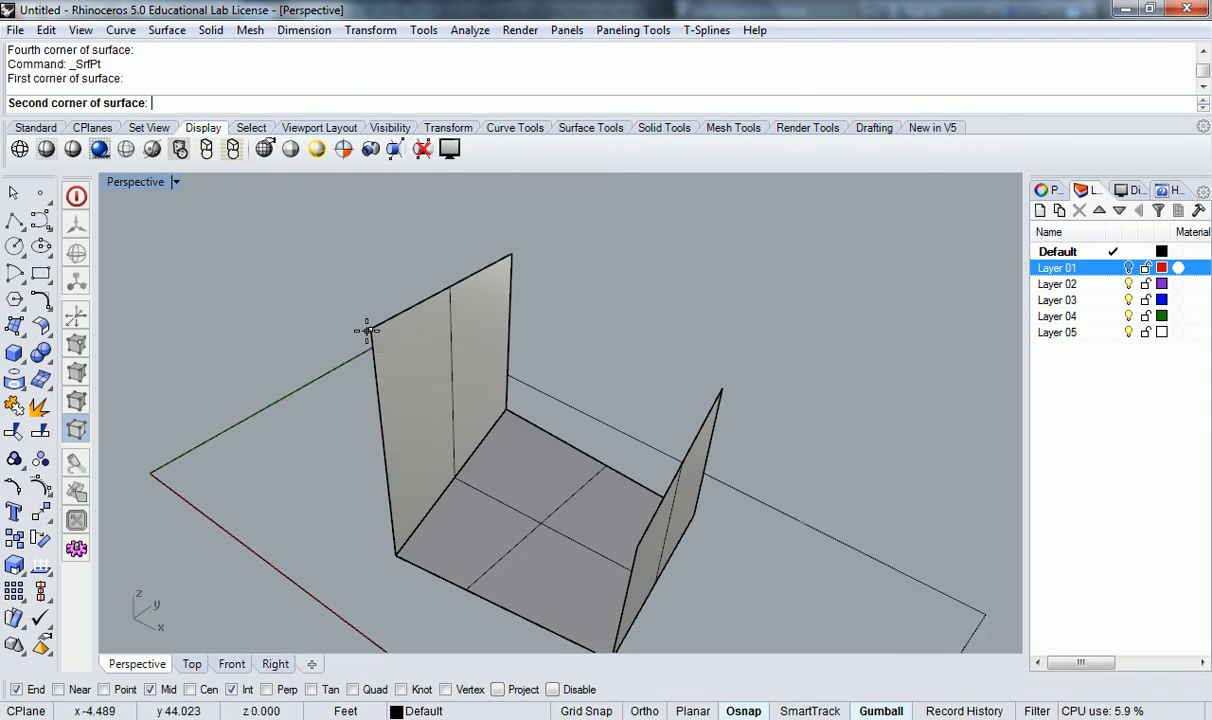
click(511, 255)
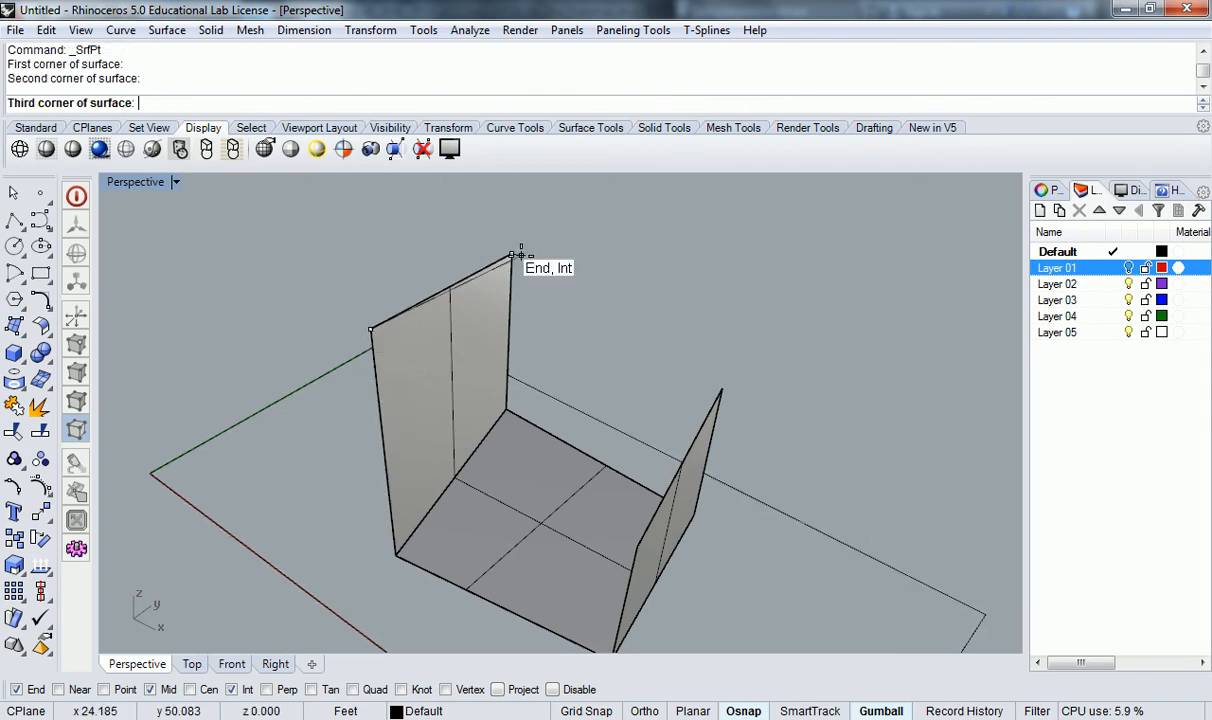
click(634, 543)
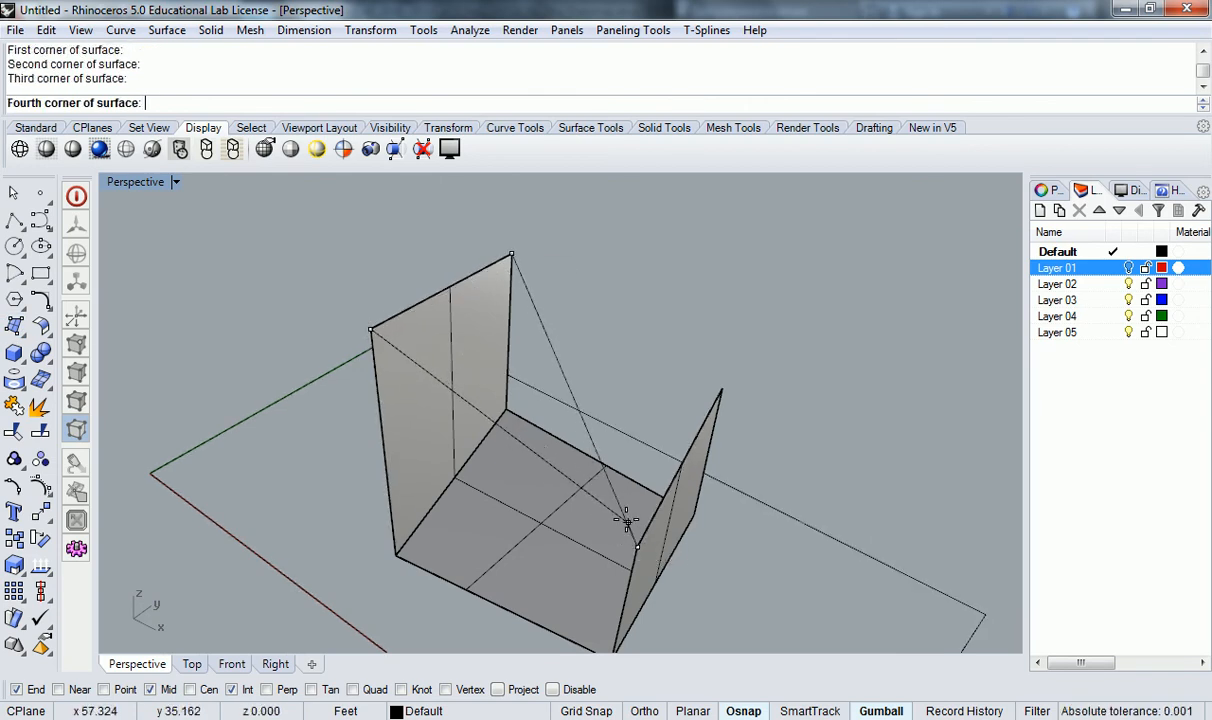
click(643, 266)
right_drag(633, 294, 672, 330)
key(Return)
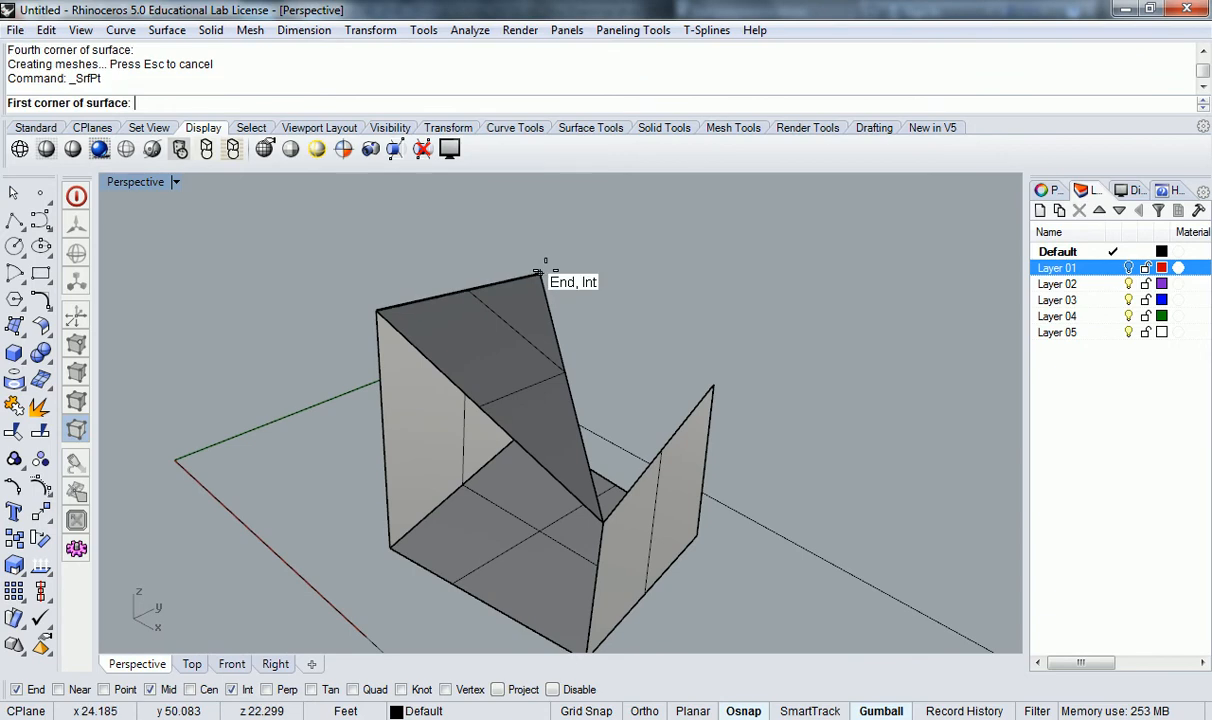
Step: Fill the remaining top gap with a triangular surface from the wide piece's rear top corner to the narrow piece's top edge
click(540, 273)
click(604, 518)
click(712, 386)
key(Return)
right_drag(692, 425, 670, 362)
scroll(590, 354, up, 4)
right_drag(506, 416, 588, 385)
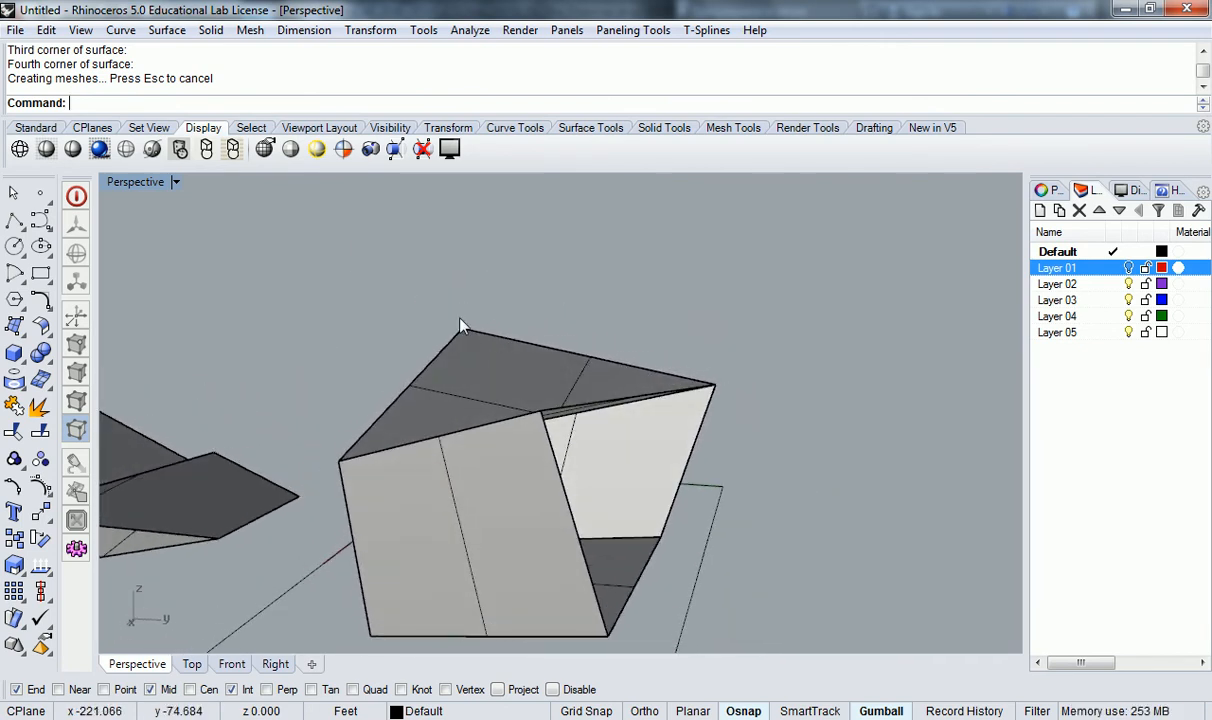
Step: Undo both triangular surfaces covering the open top
key(ctrl+z)
key(ctrl+z)
right_drag(450, 312, 228, 338)
click(10, 327)
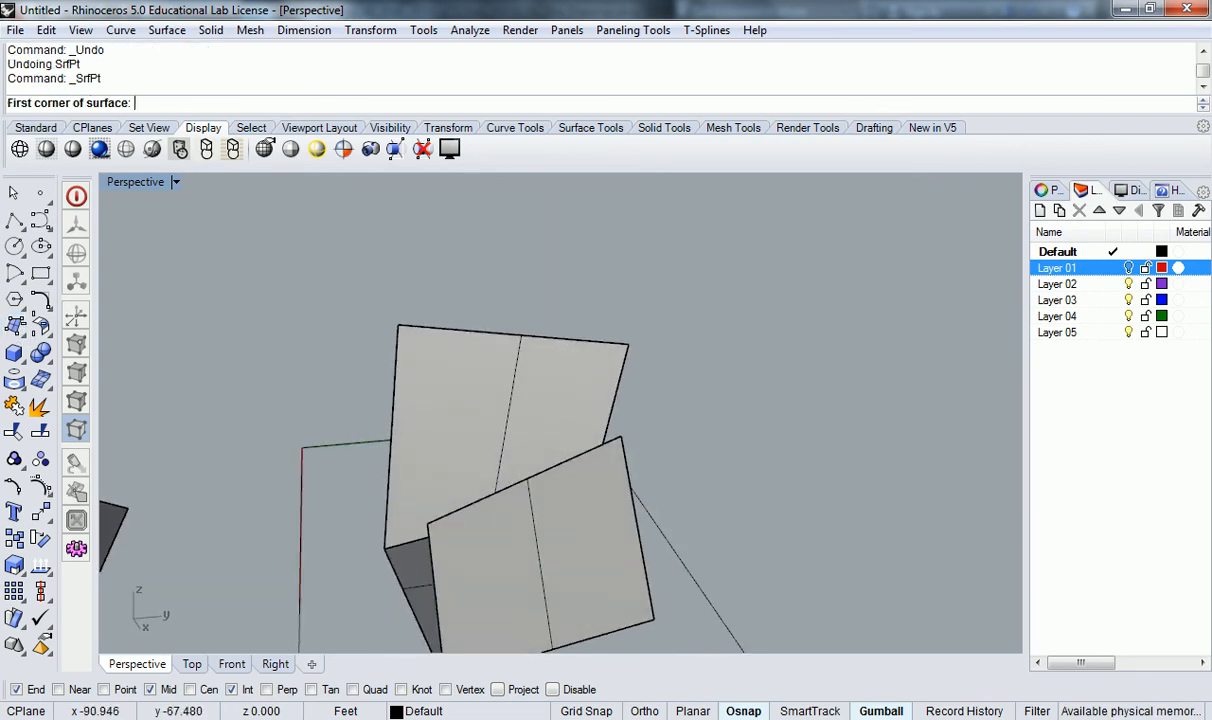
double_click(396, 325)
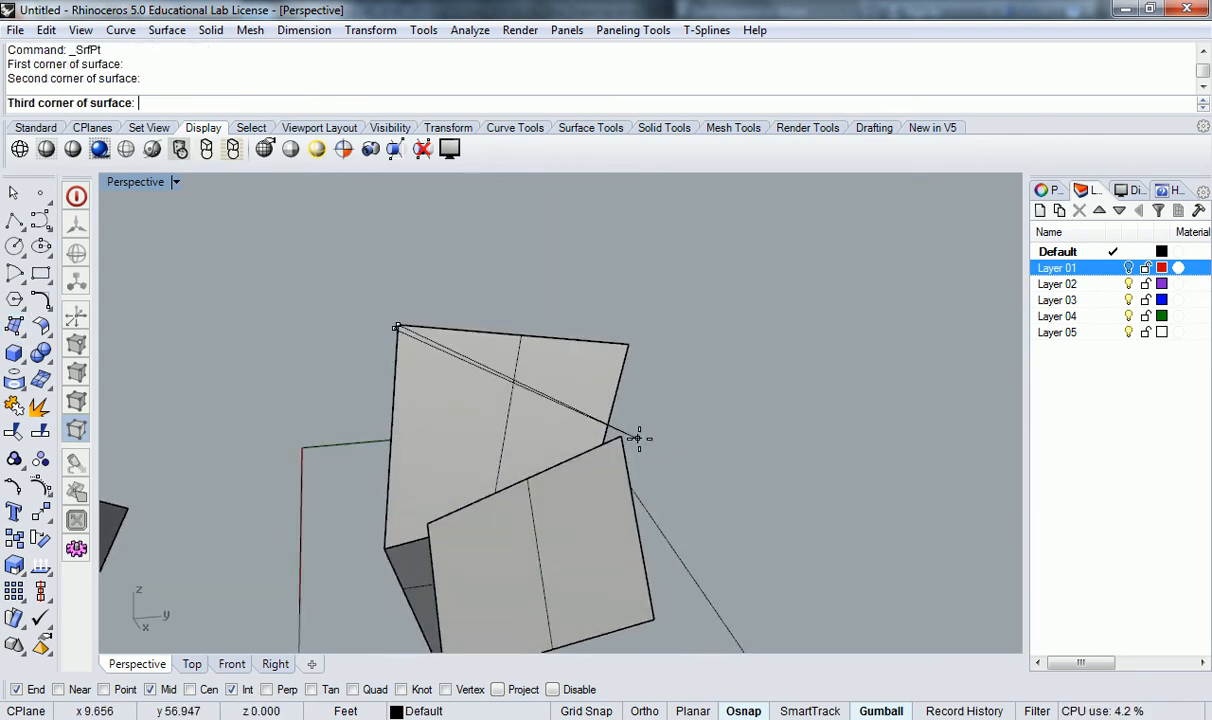
key(Escape)
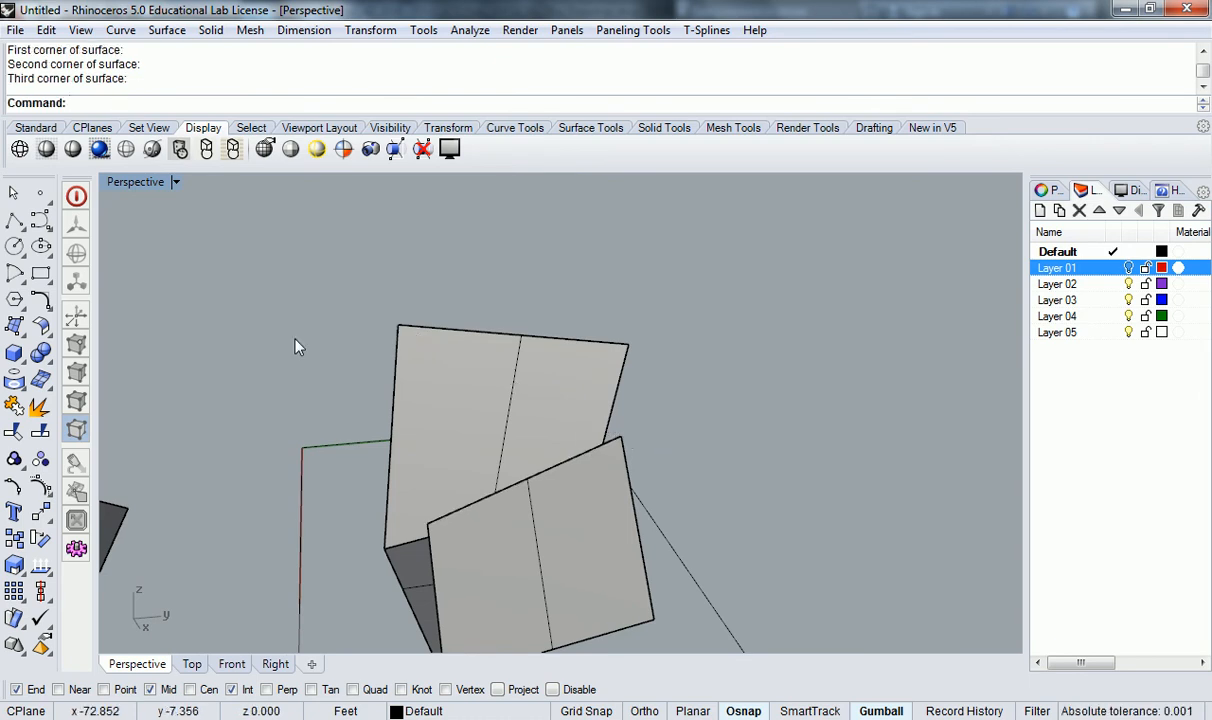
Step: Create a triangular corner-point surface from the wide piece's front top corner to both top corners of the narrow piece
click(29, 320)
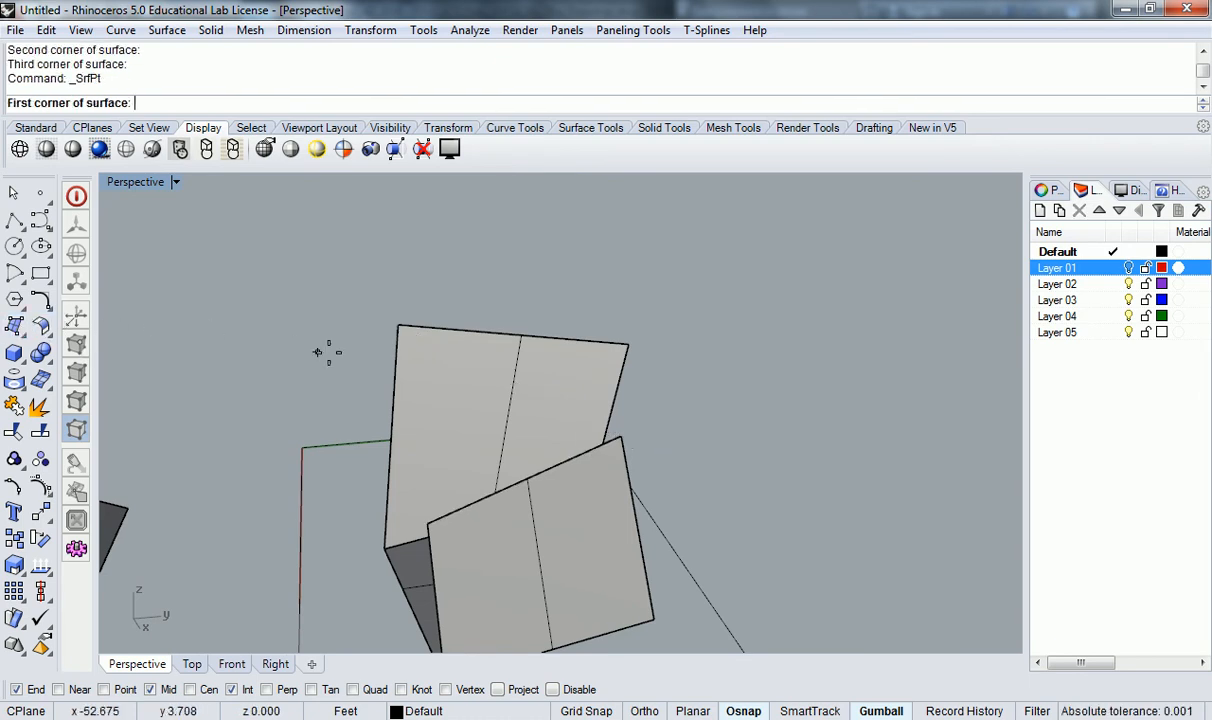
click(397, 325)
click(621, 437)
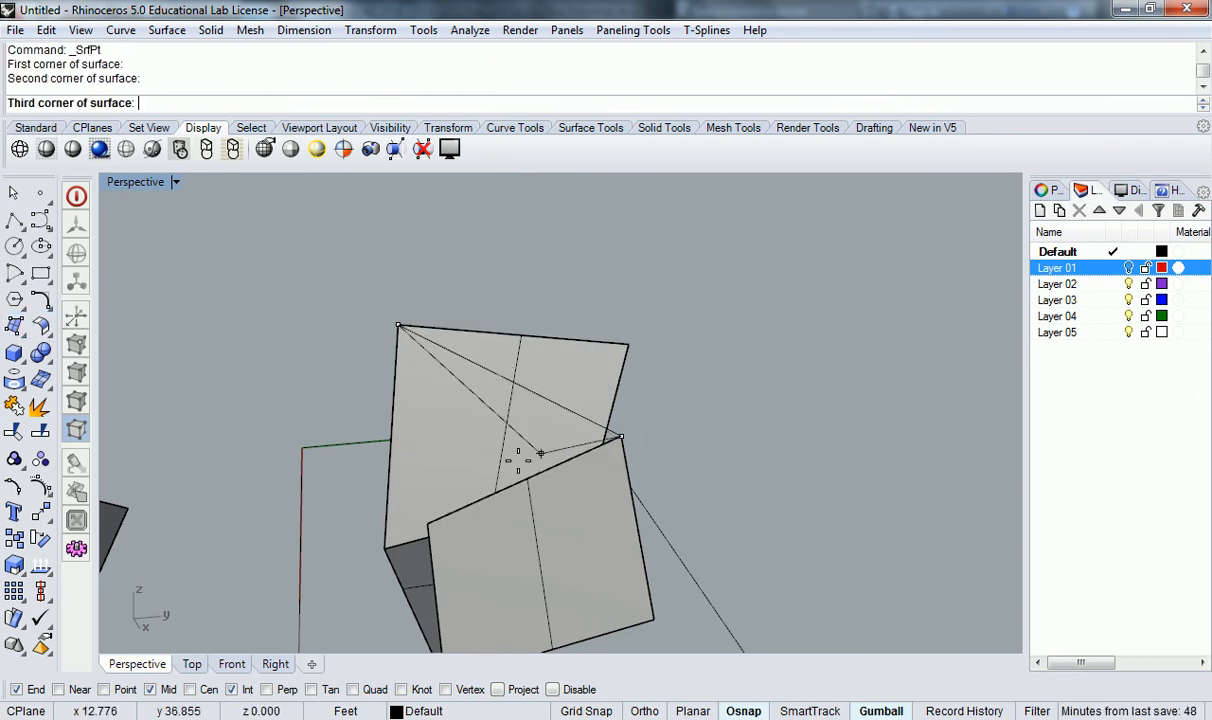
click(428, 522)
right_click(428, 526)
Step: Close the top with a second triangular surface joining the wide piece's top edge to the narrow piece's rear top corner
right_drag(639, 435, 457, 390)
right_click(470, 370)
click(506, 319)
click(495, 416)
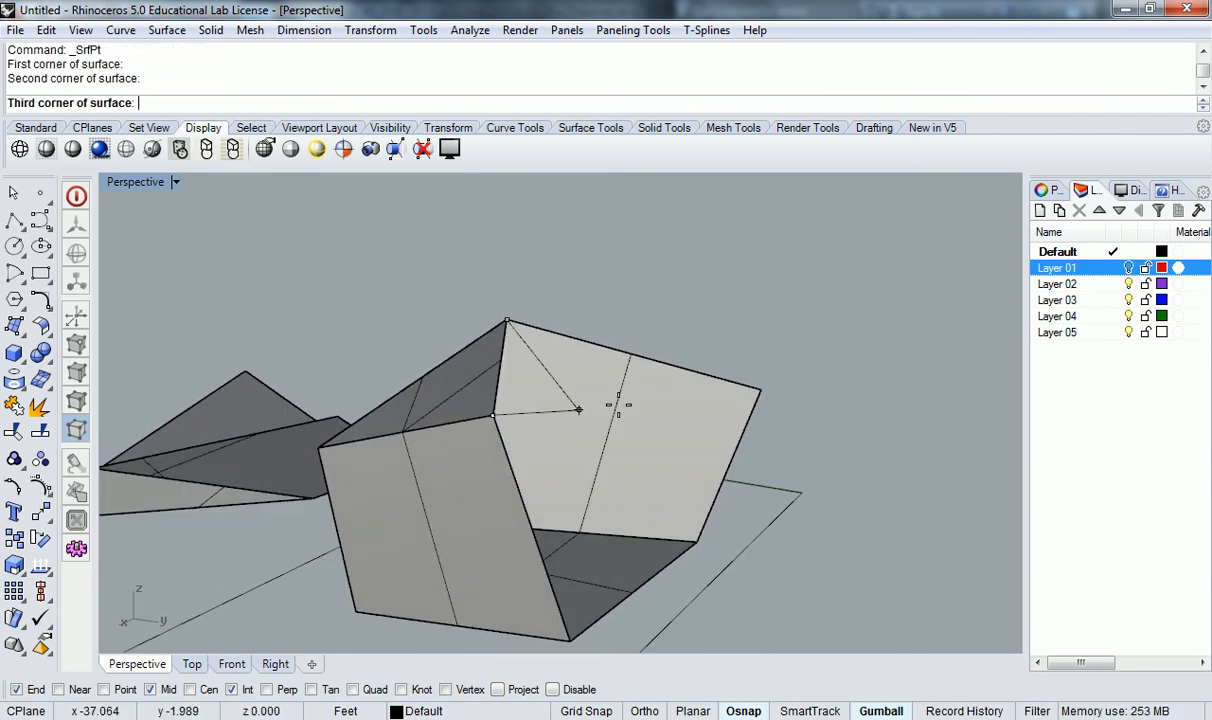
click(762, 387)
right_click(765, 385)
Step: Examine the two triangular top surfaces and their shared diagonal from several angles, selecting both to check them
right_drag(457, 393, 622, 410)
scroll(730, 408, up, 4)
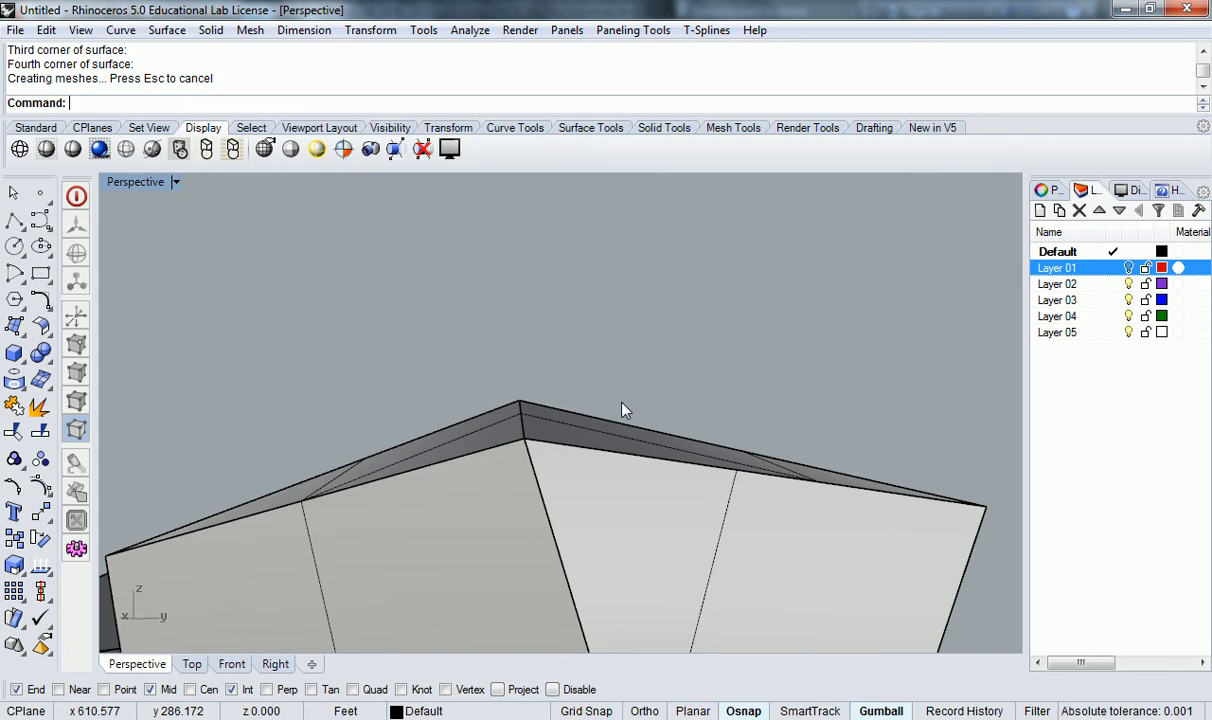
scroll(622, 410, down, 5)
right_drag(622, 406, 638, 428)
right_drag(483, 453, 587, 314)
drag(587, 314, 570, 437)
right_drag(570, 437, 555, 533)
key(Escape)
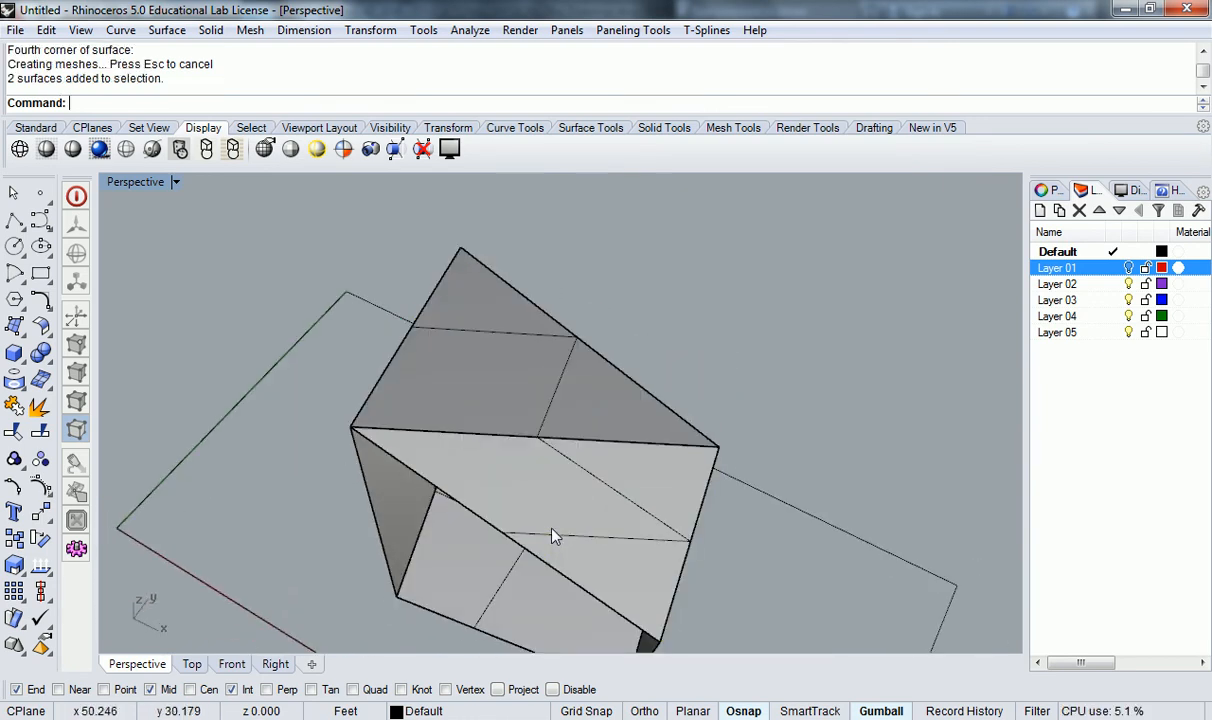
Step: Undo and redo both triangular top surfaces to compare the open and closed forms from different angles
key(ctrl+z)
key(ctrl+z)
right_drag(563, 522, 533, 465)
key(ctrl+y)
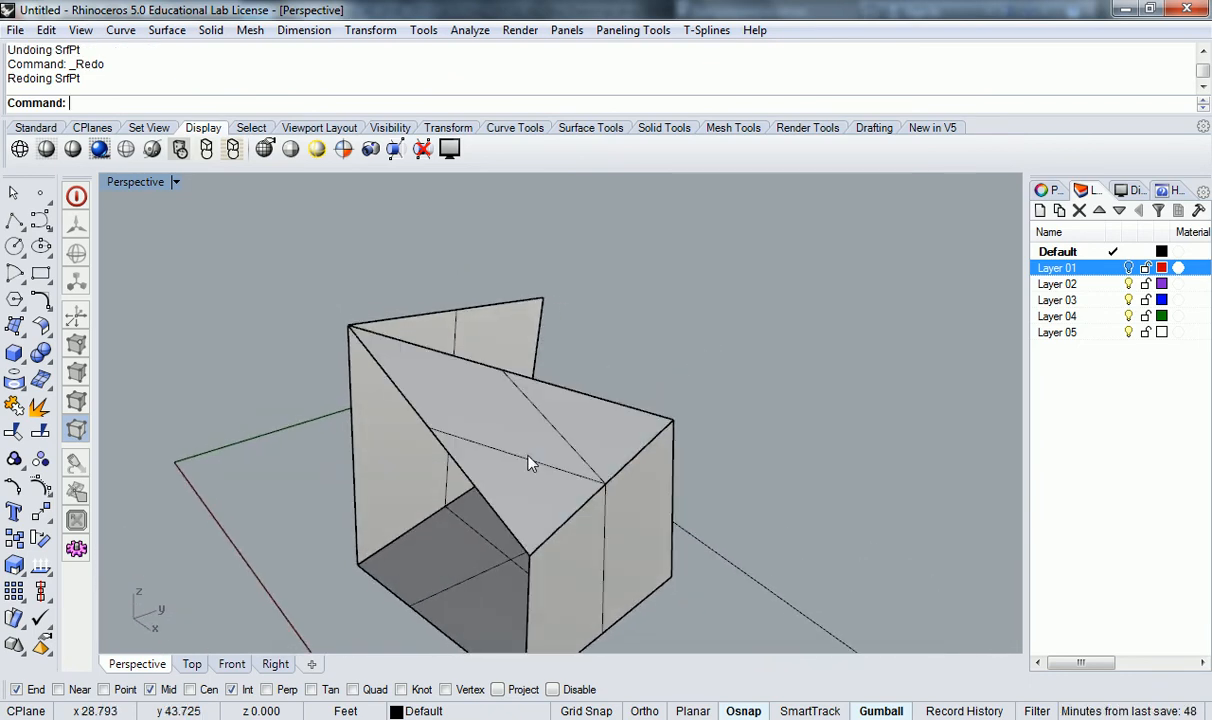
key(ctrl+y)
right_drag(441, 365, 623, 401)
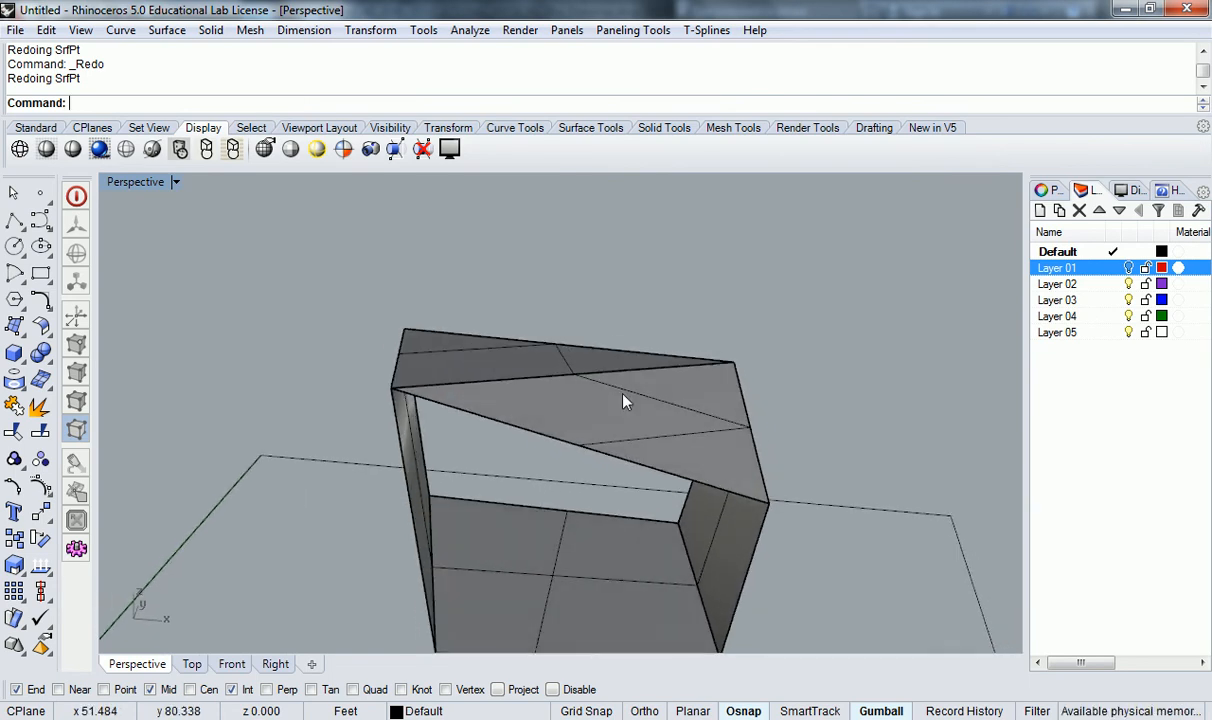
right_drag(668, 387, 760, 395)
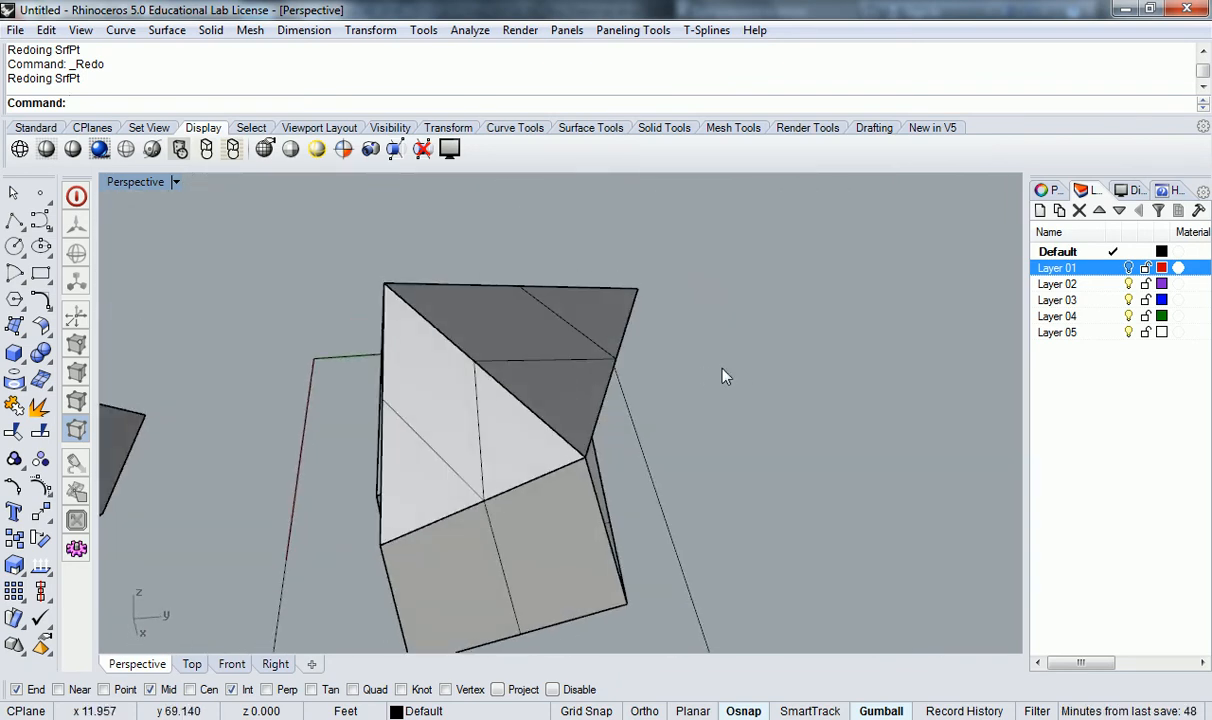
Step: Try to close the open side with a four-corner surface through the upright pieces' top corners and the base's two corners
right_drag(657, 379, 649, 319)
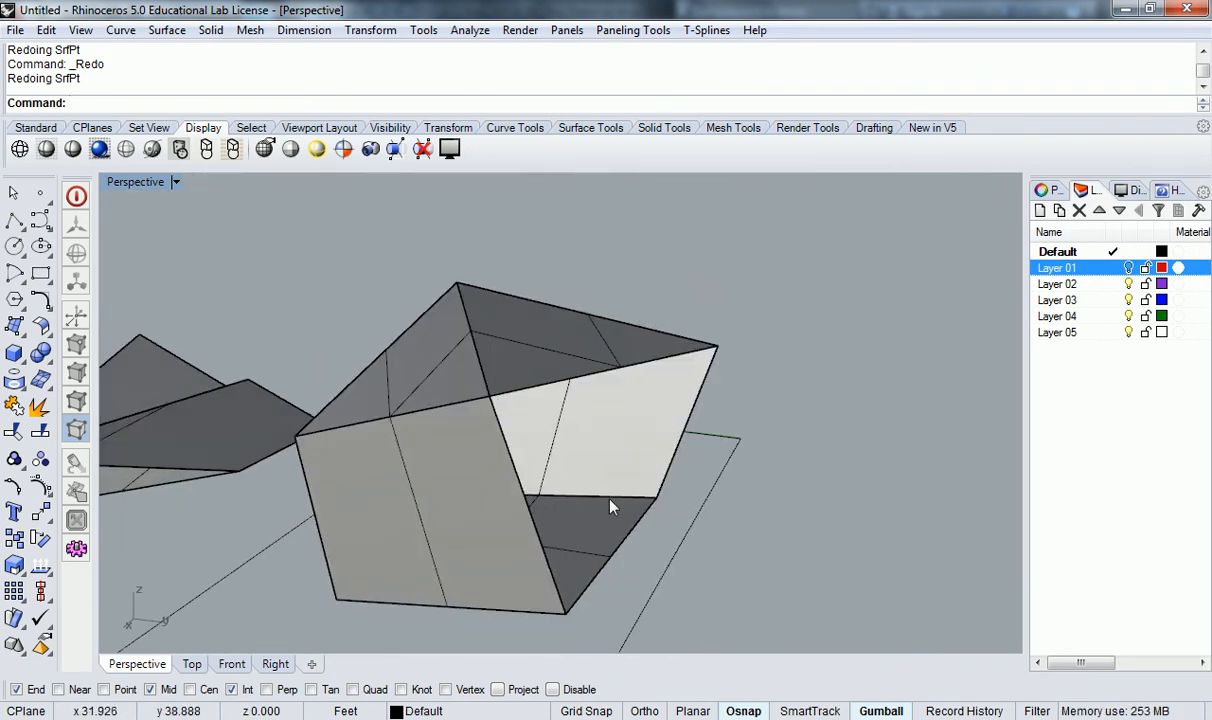
right_drag(560, 487, 463, 393)
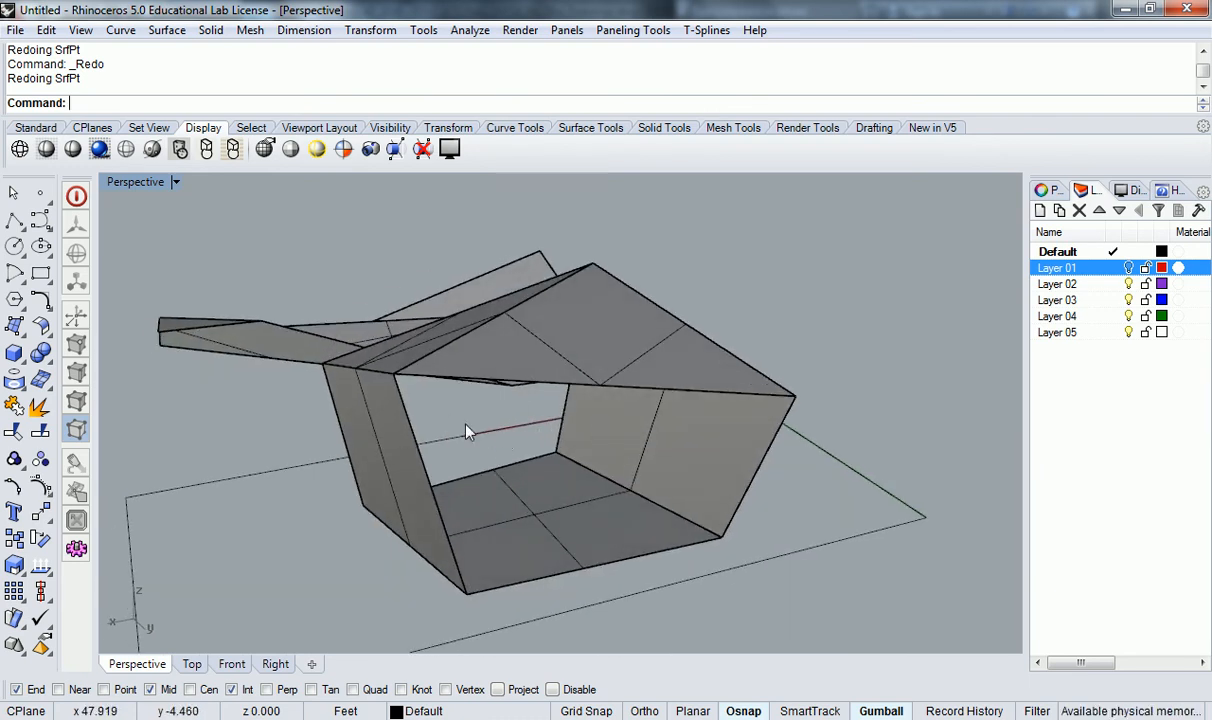
right_drag(466, 432, 644, 365)
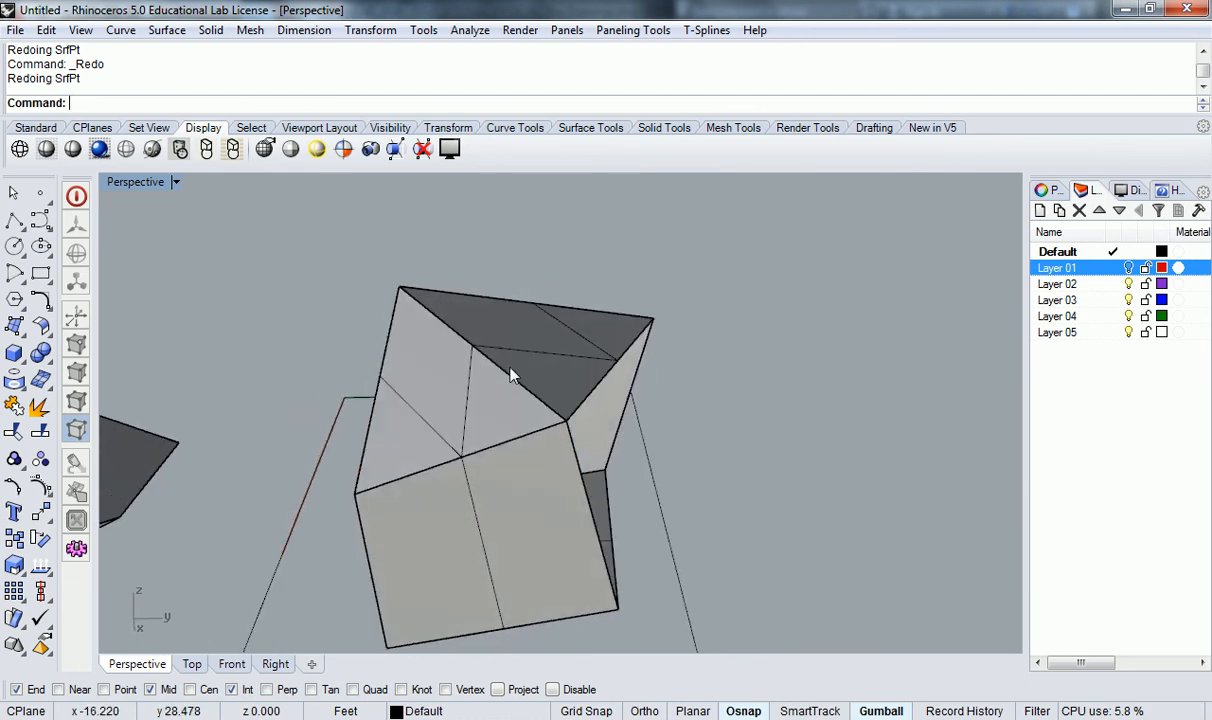
right_drag(533, 400, 451, 382)
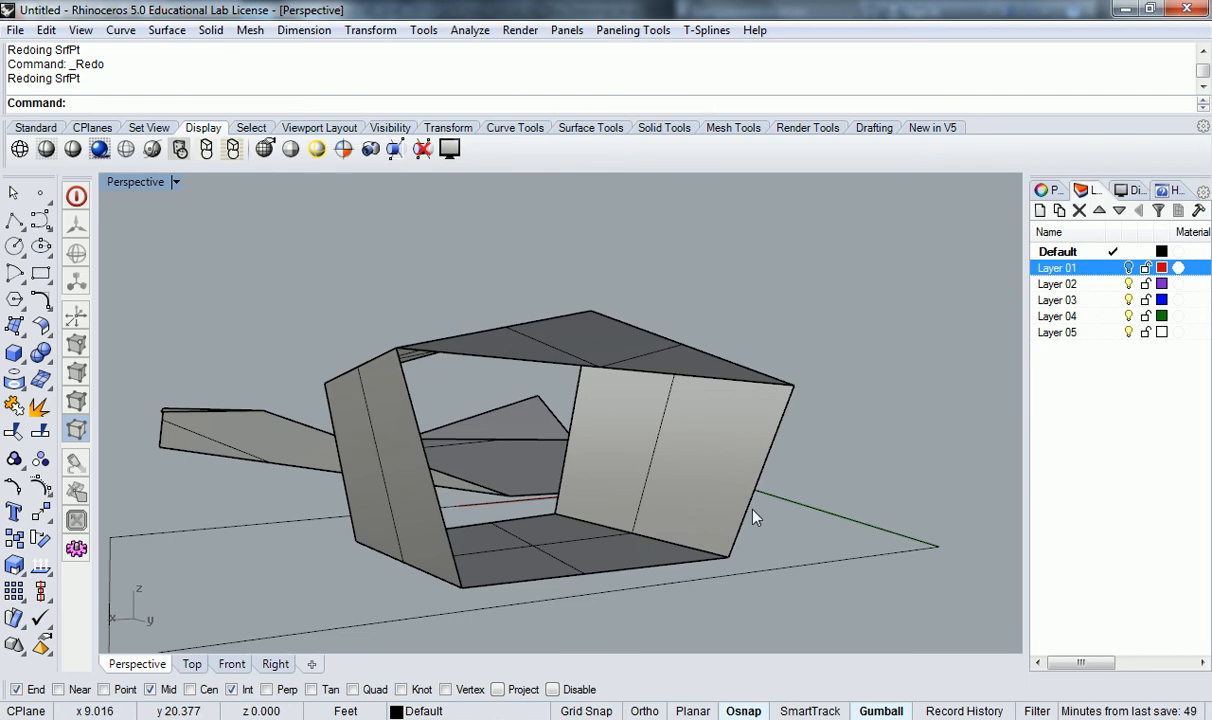
click(14, 325)
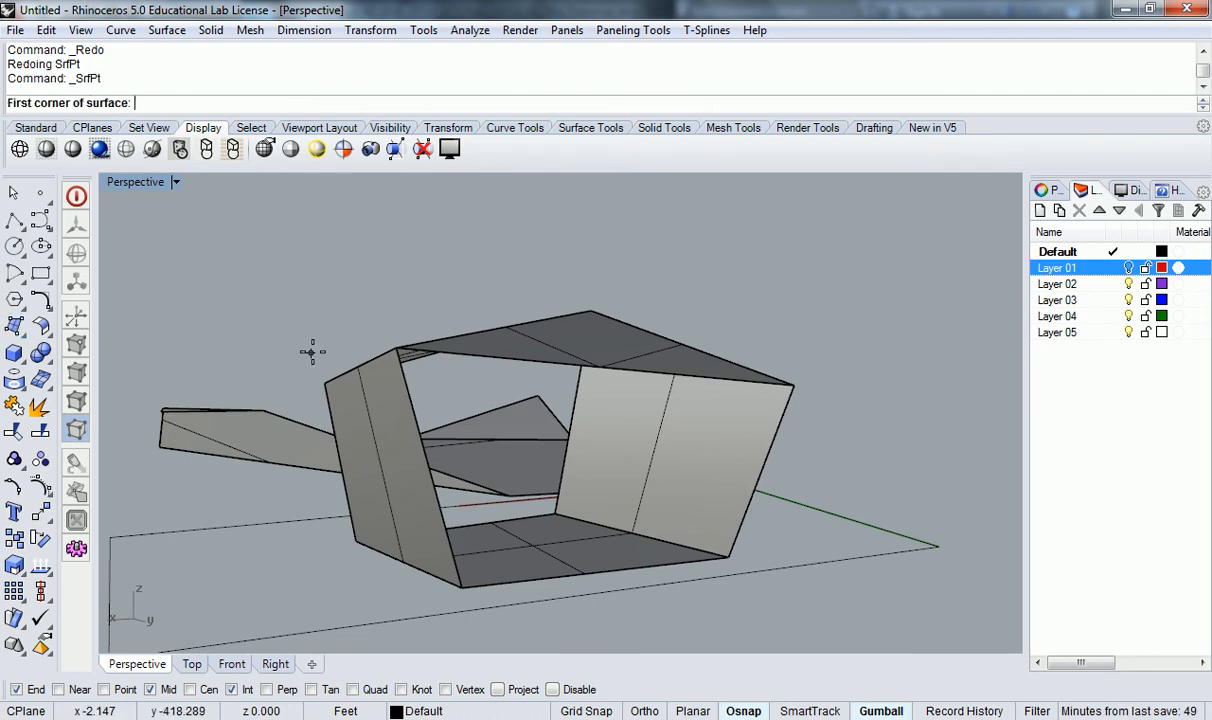
click(398, 349)
click(794, 385)
click(729, 553)
click(461, 585)
right_drag(455, 575, 660, 434)
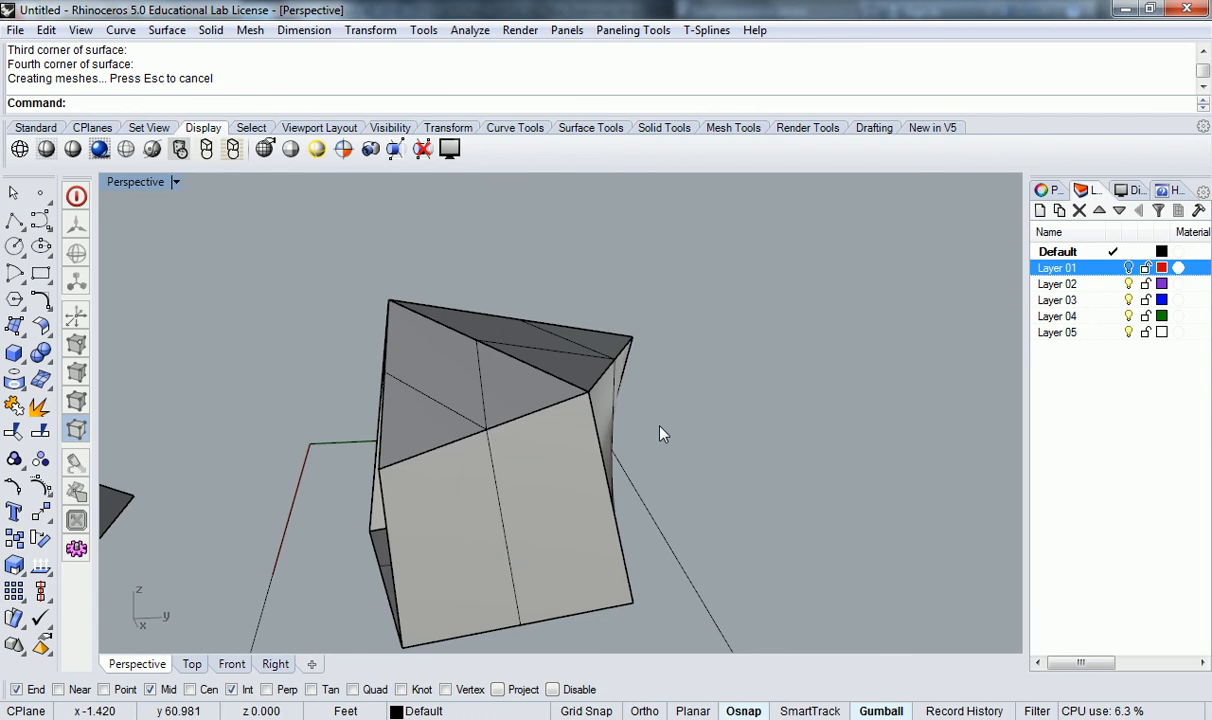
Step: Undo the four-corner side surface and examine the open sides and triangular top from several angles
key(ctrl+z)
right_drag(695, 419, 581, 442)
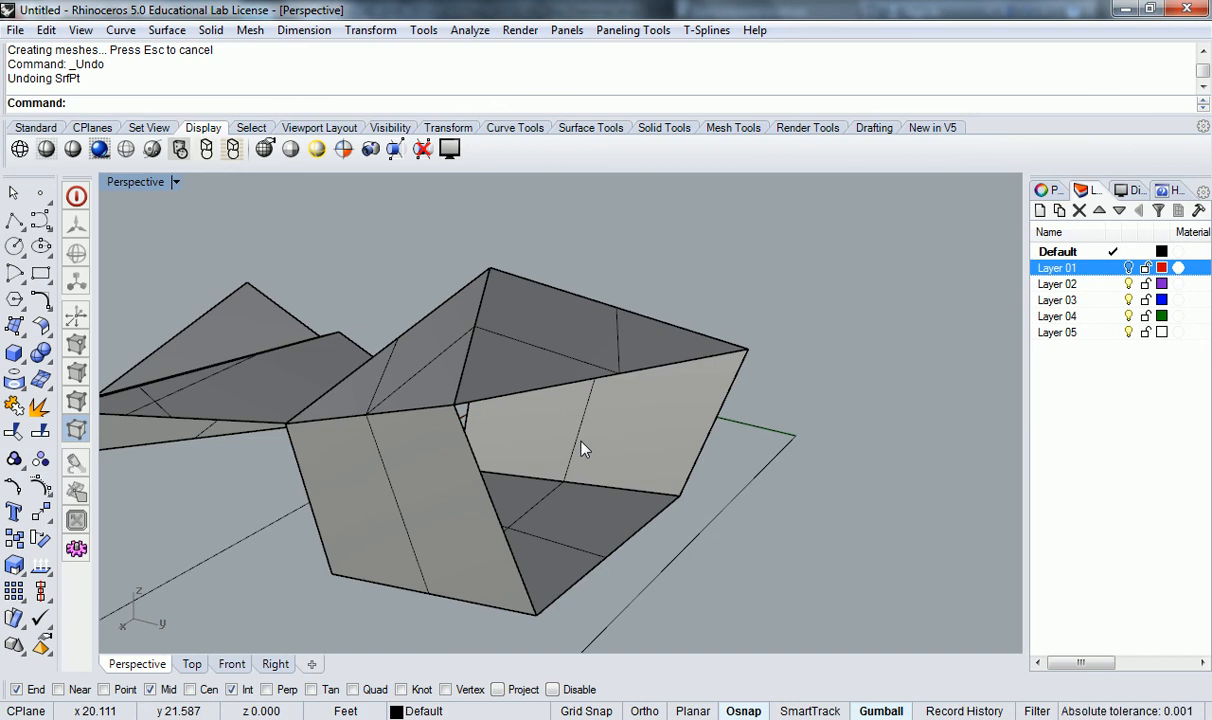
shift+right_drag(432, 399, 766, 414)
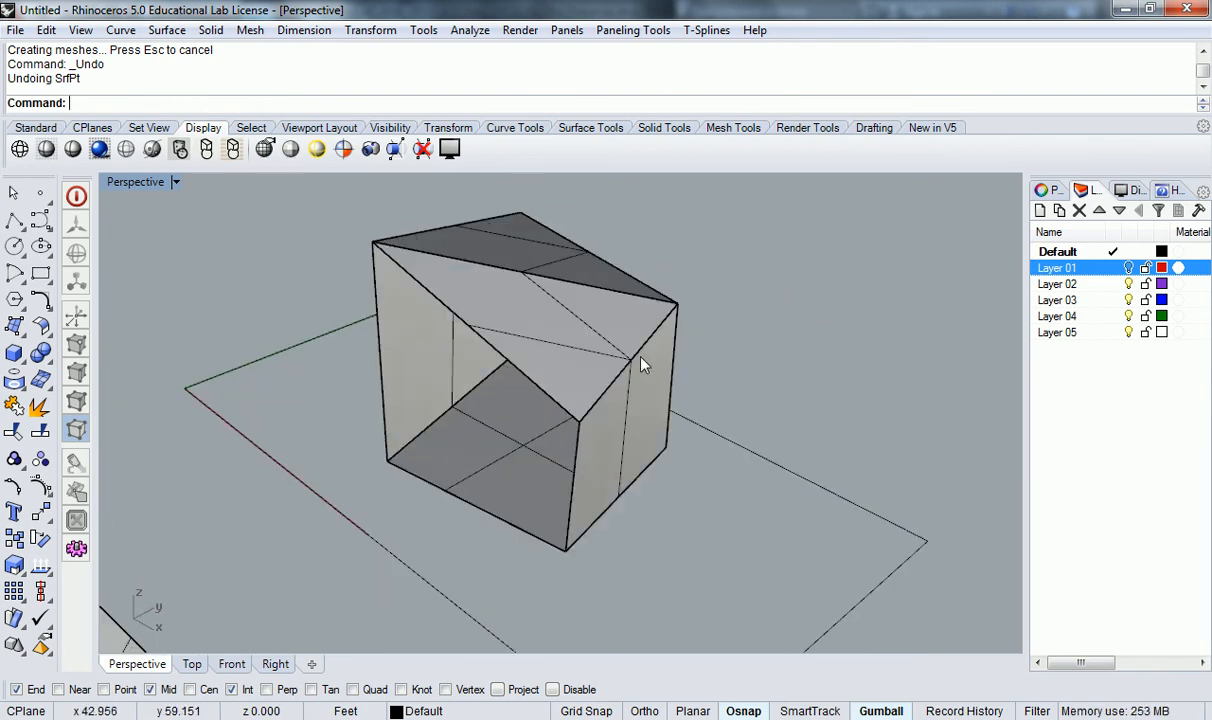
right_drag(641, 319, 809, 441)
scroll(625, 455, up, 2)
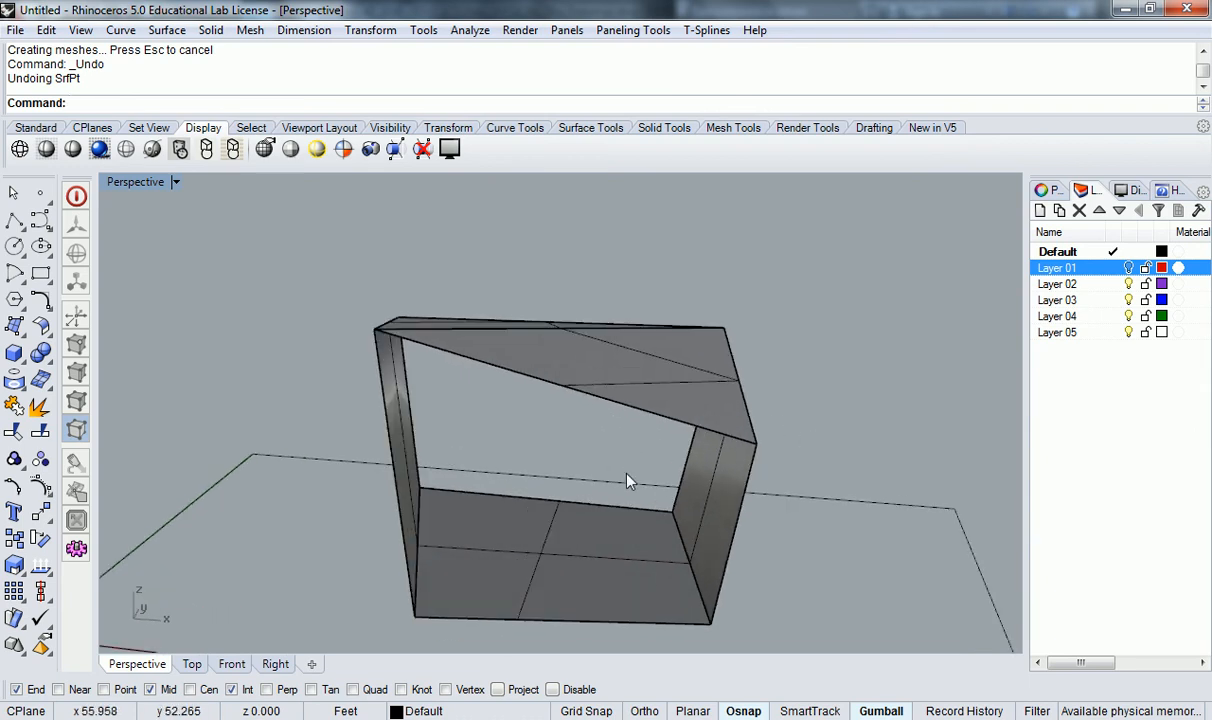